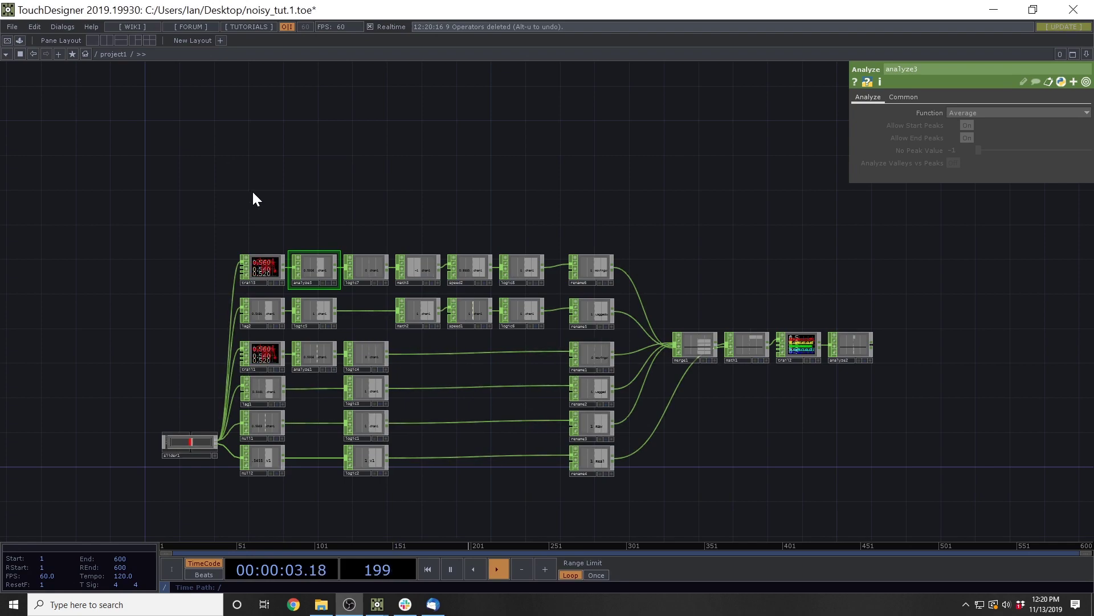
Open slider1's viewer in its own floating window, place it above the network and enlarge it
left_click_drag(253, 193, 246, 193)
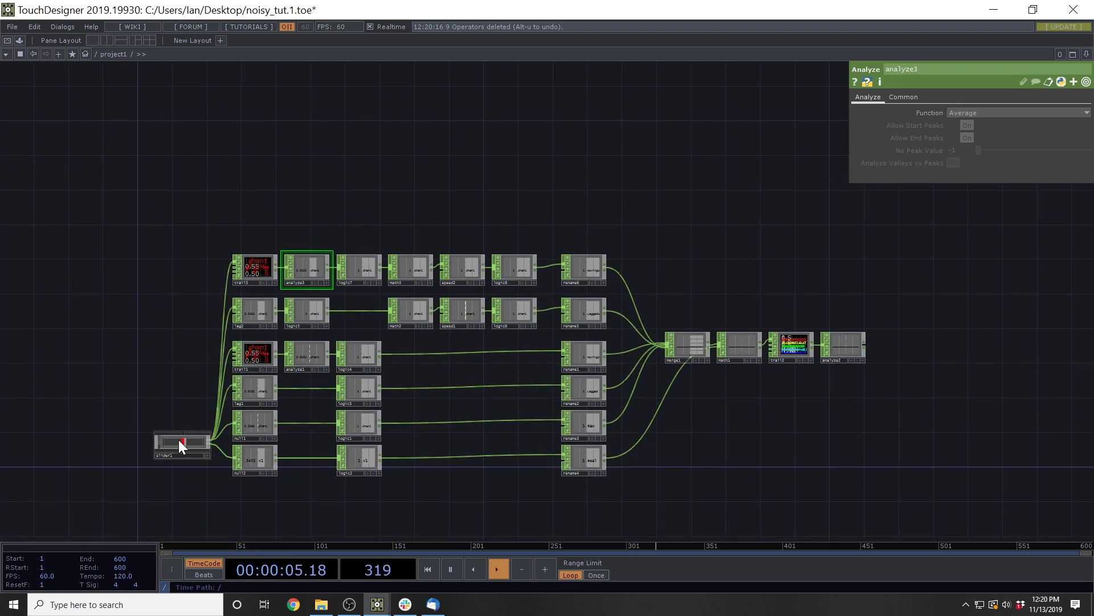
right_click(179, 442)
left_click(204, 407)
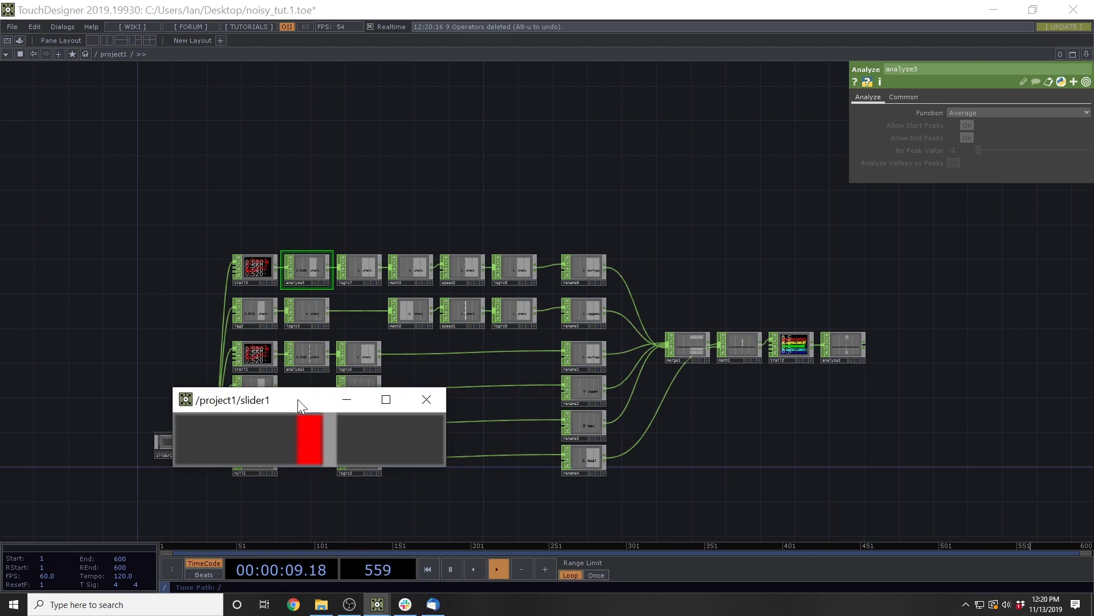
left_click_drag(298, 399, 194, 101)
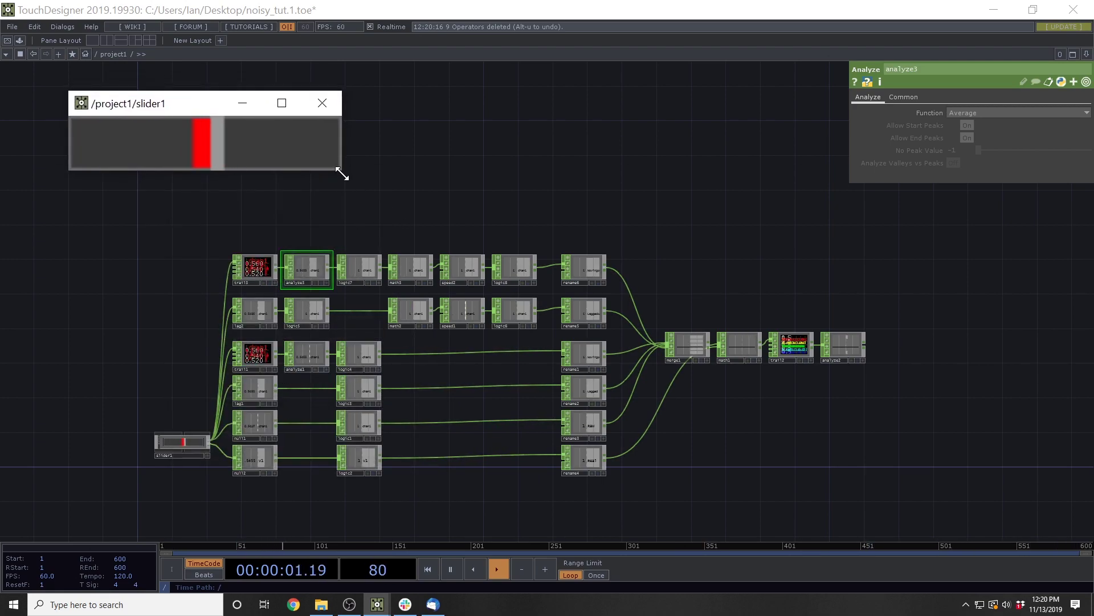
left_click_drag(342, 175, 472, 197)
Test slider1 by moving its handle back and forth in the lower half of the range, ending at about 0.2
left_click_drag(289, 163, 154, 172)
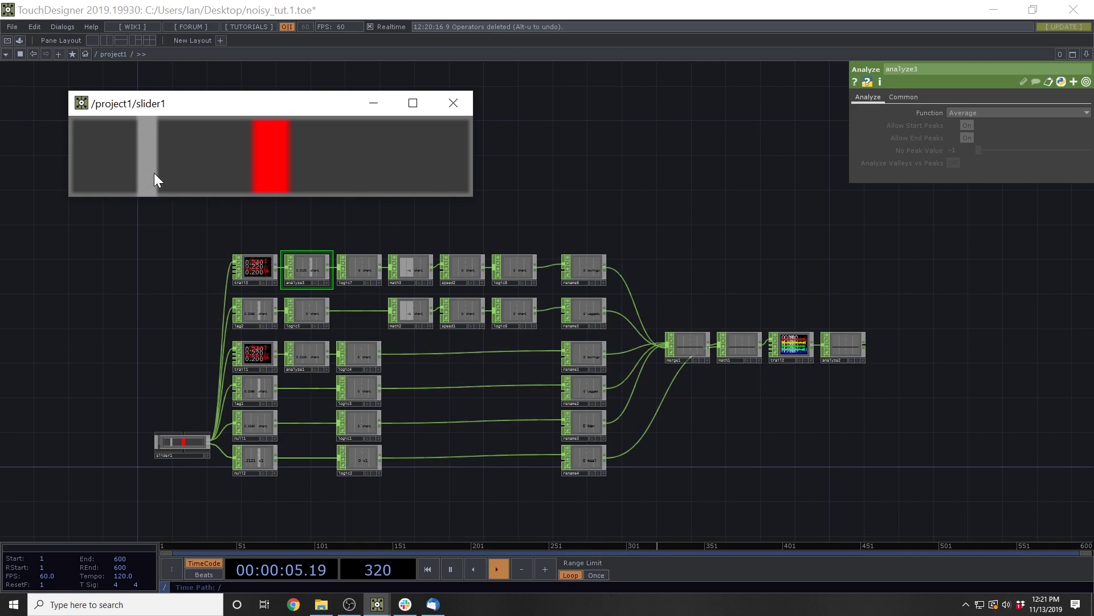
left_click_drag(154, 173, 238, 172)
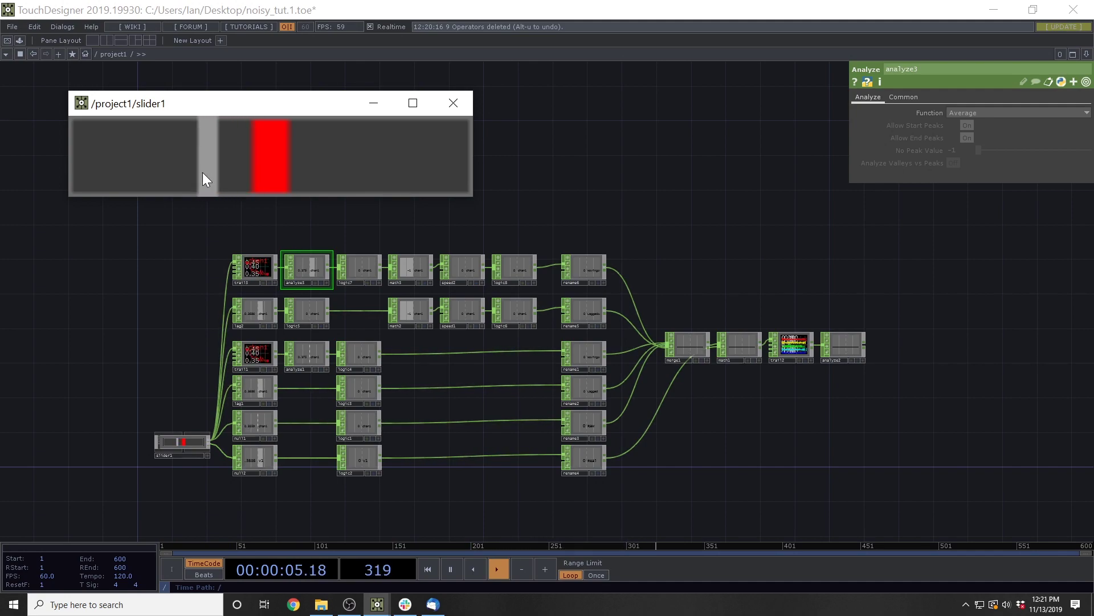
left_click_drag(189, 172, 159, 163)
Add a Ramp TOP in the empty network area above the CHOP chains
left_click_drag(180, 246, 182, 322)
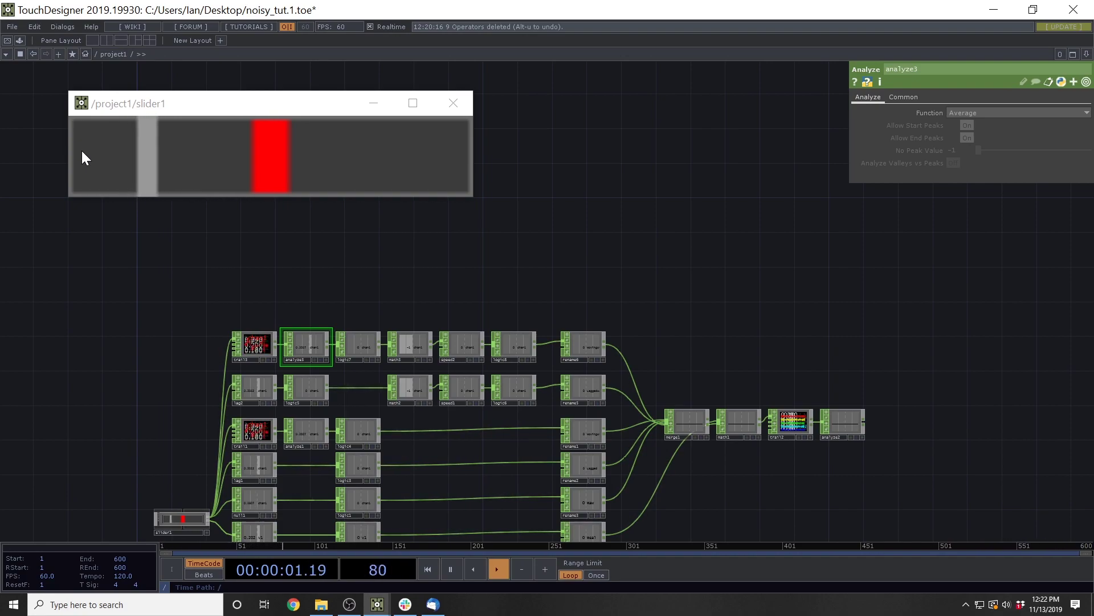
left_click_drag(196, 257, 252, 268)
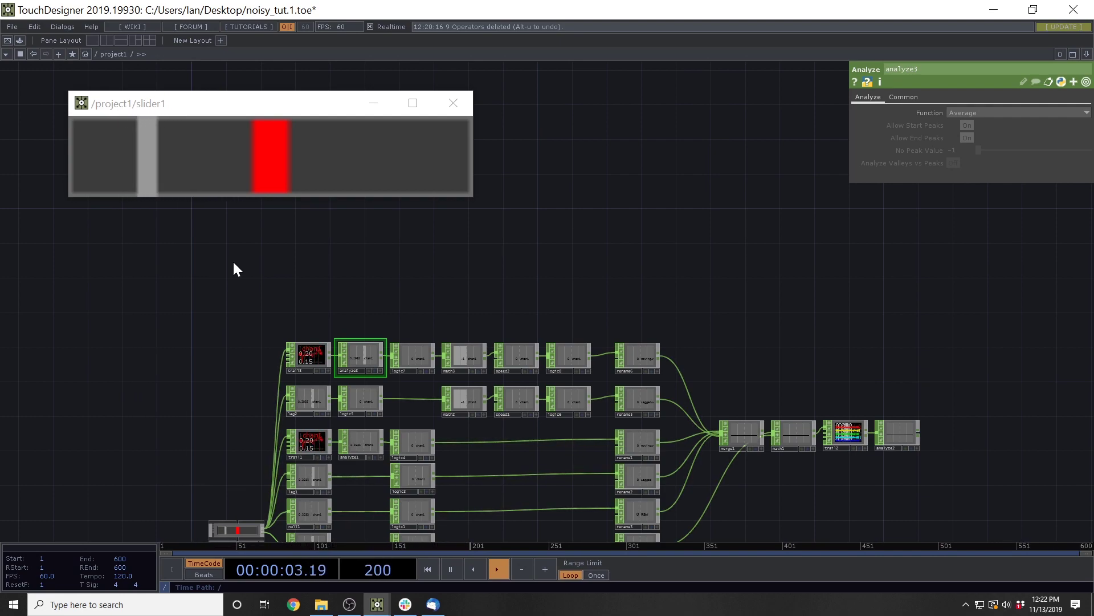
key("Tab")
left_click(87, 135)
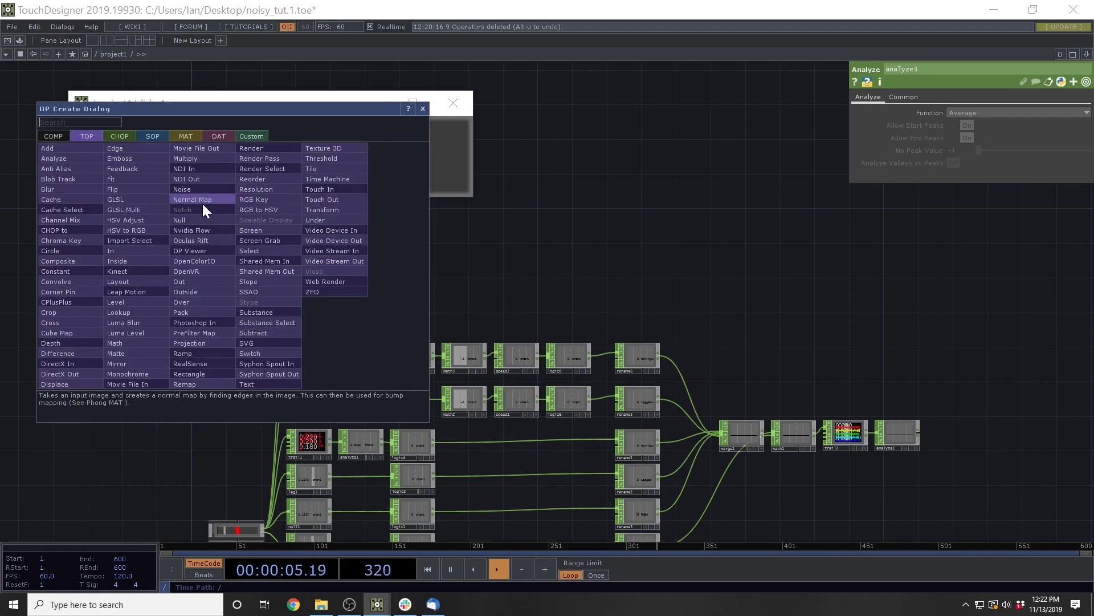
type("ramp")
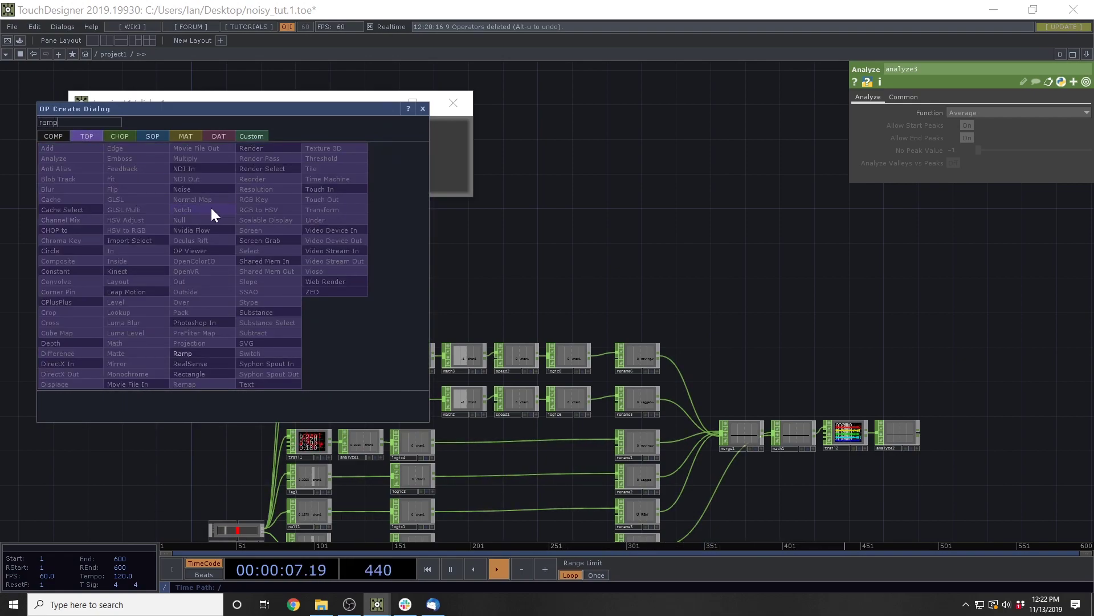
left_click(196, 354)
left_click(210, 246)
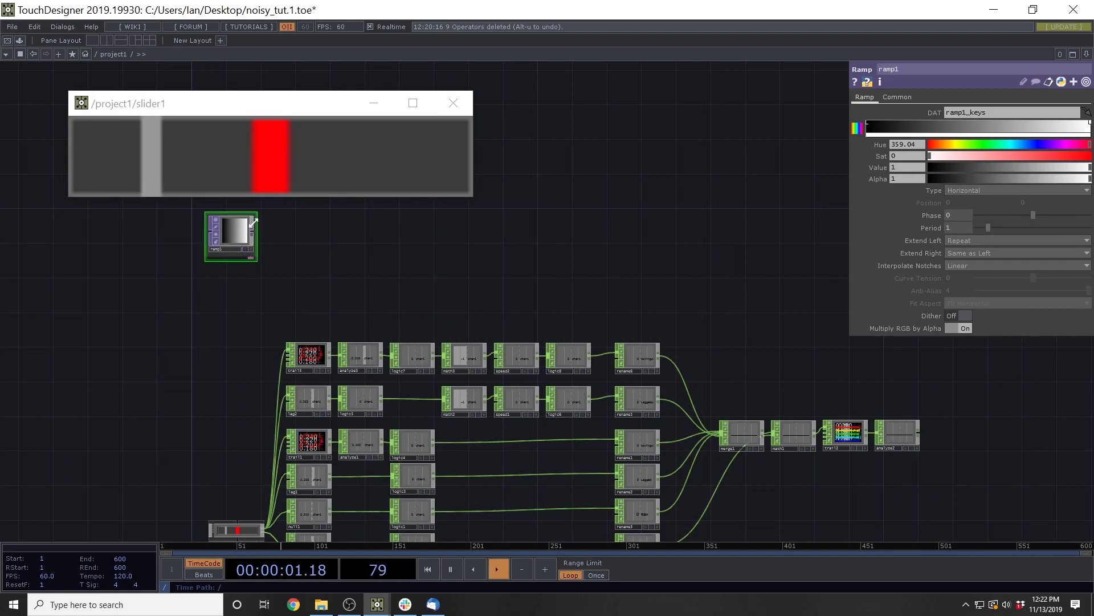
Shift the ramp's white key inward to about 0.56 and expand its docked keys table
scroll(241, 213, "up", 3)
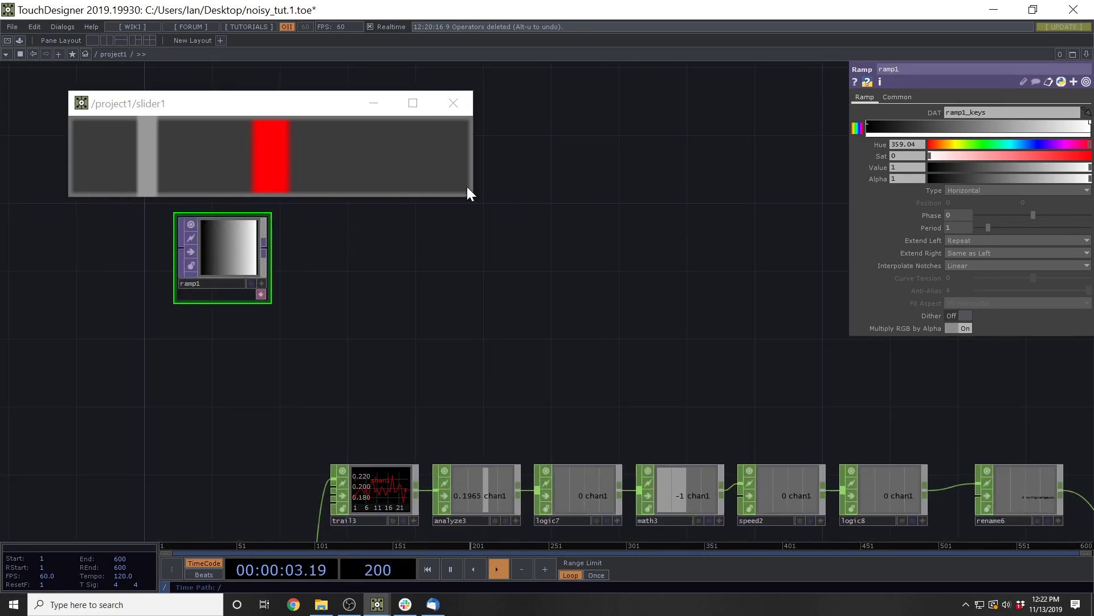
left_click_drag(1089, 123, 994, 130)
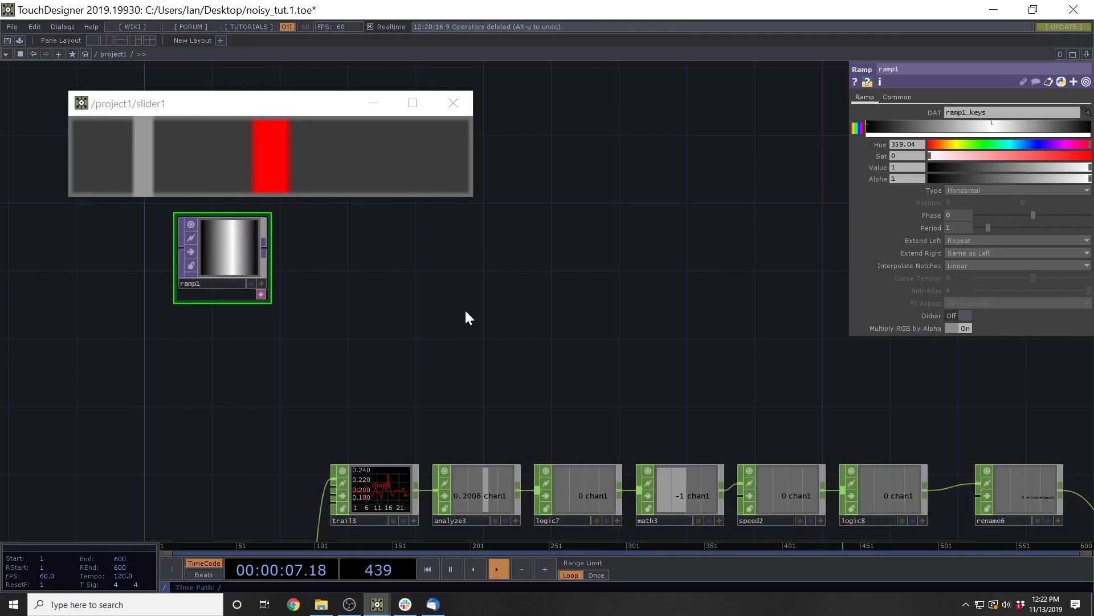
left_click(261, 294)
scroll(240, 293, "up", 3)
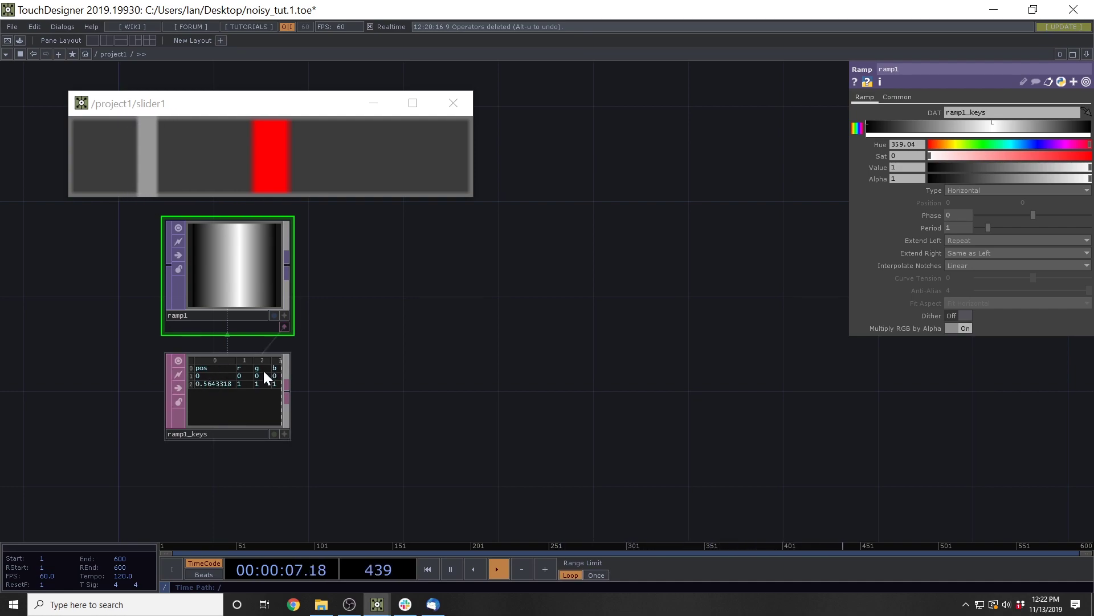
Add a TOP to CHOP beside the ramp and use ramp1 as its source
left_click_drag(378, 343, 348, 348)
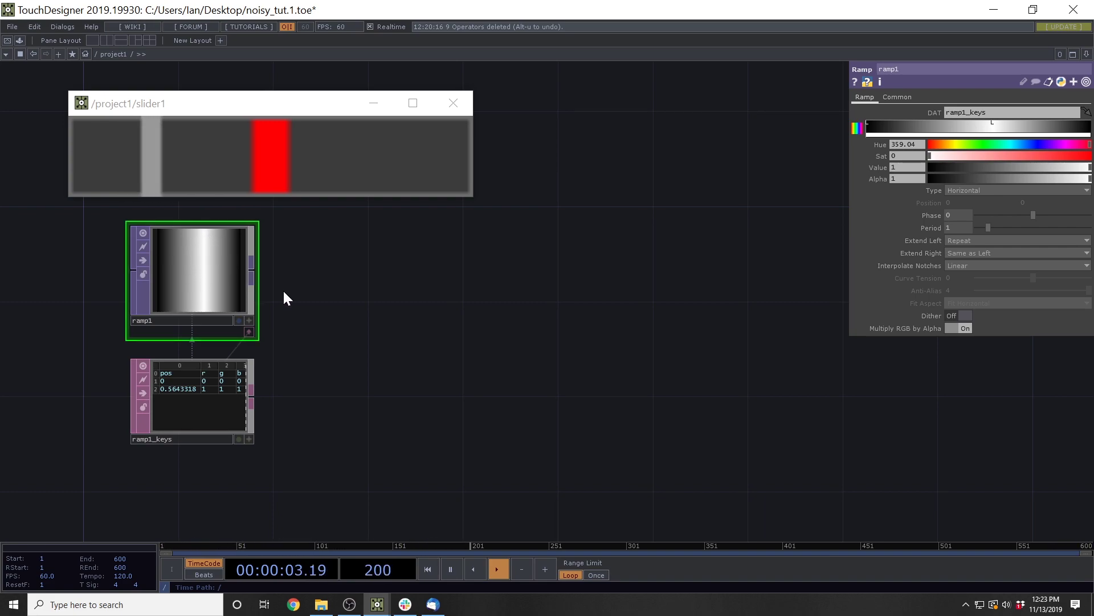
left_click_drag(307, 297, 285, 303)
left_click_drag(152, 293, 114, 285)
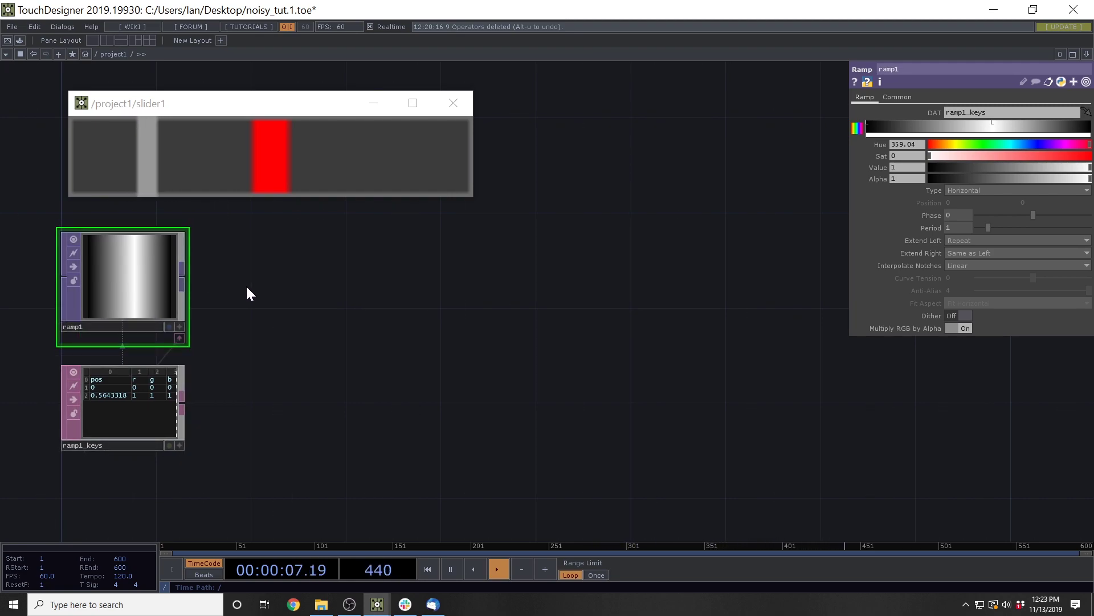
key("Tab")
type("top")
left_click(143, 159)
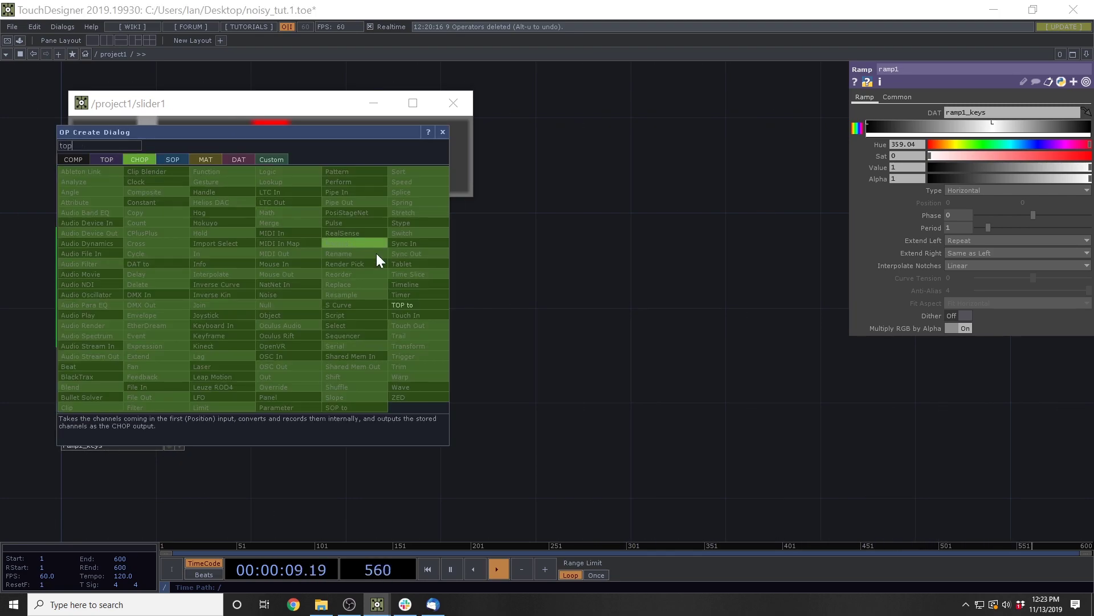
left_click(423, 306)
left_click(281, 283)
left_click_drag(134, 290, 297, 291)
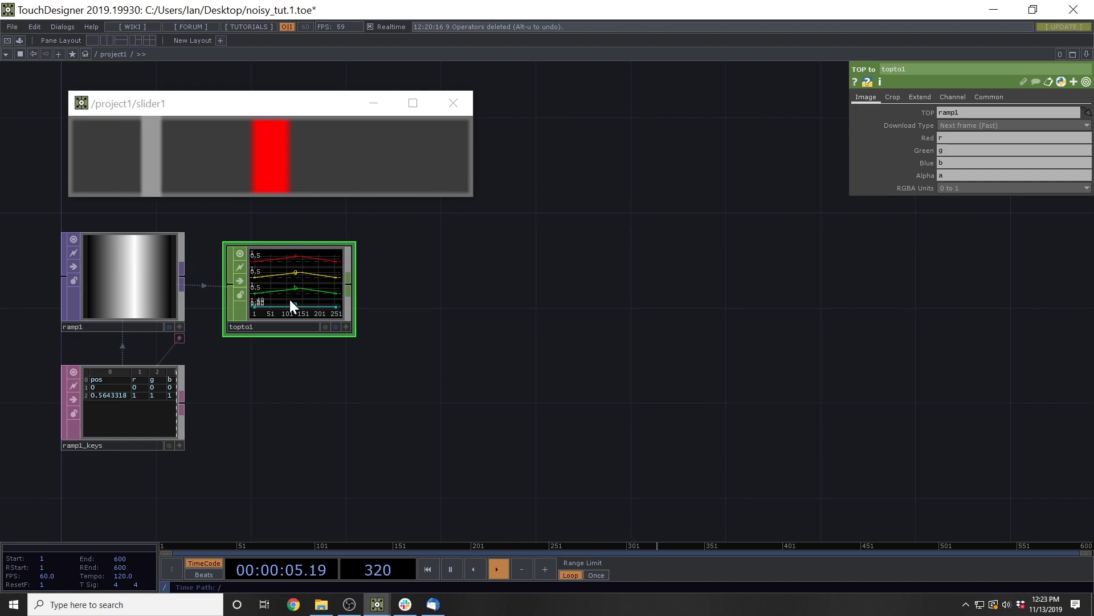
Clear the green, blue and alpha channel names of the TOP to CHOP, keeping only the red channel
left_click_drag(956, 151, 877, 145)
key("BackSpace")
left_click(956, 163)
key("BackSpace")
left_click(944, 175)
key("BackSpace")
key("Return")
Set the white key's position to 0.5 in the ramp's keys table, then collapse the docked table
left_click_drag(414, 270, 460, 304)
left_click_drag(400, 238, 445, 226)
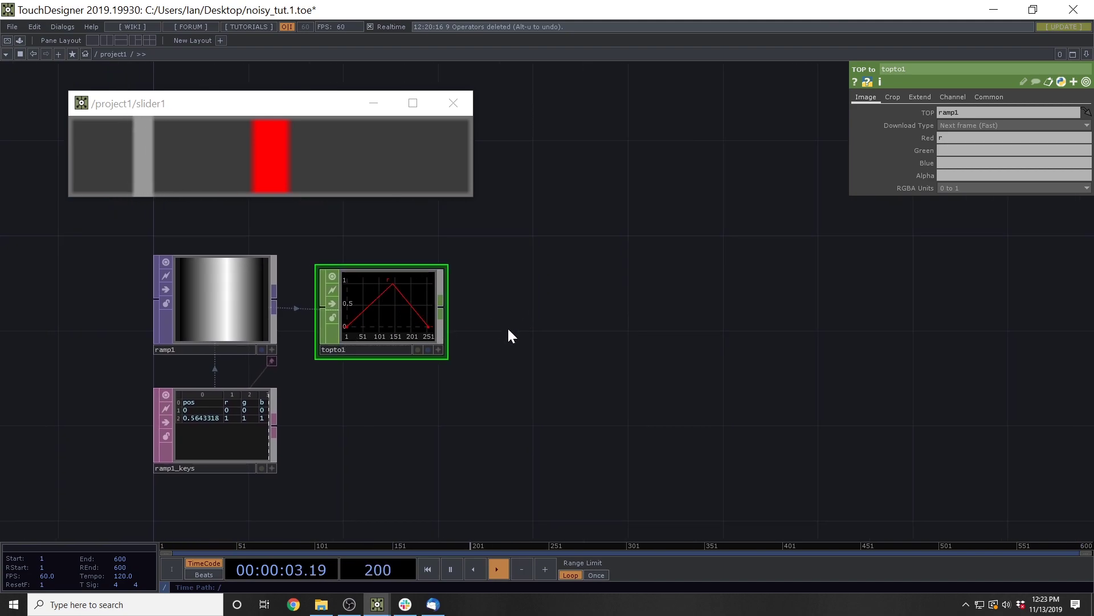
left_click_drag(429, 405, 417, 394)
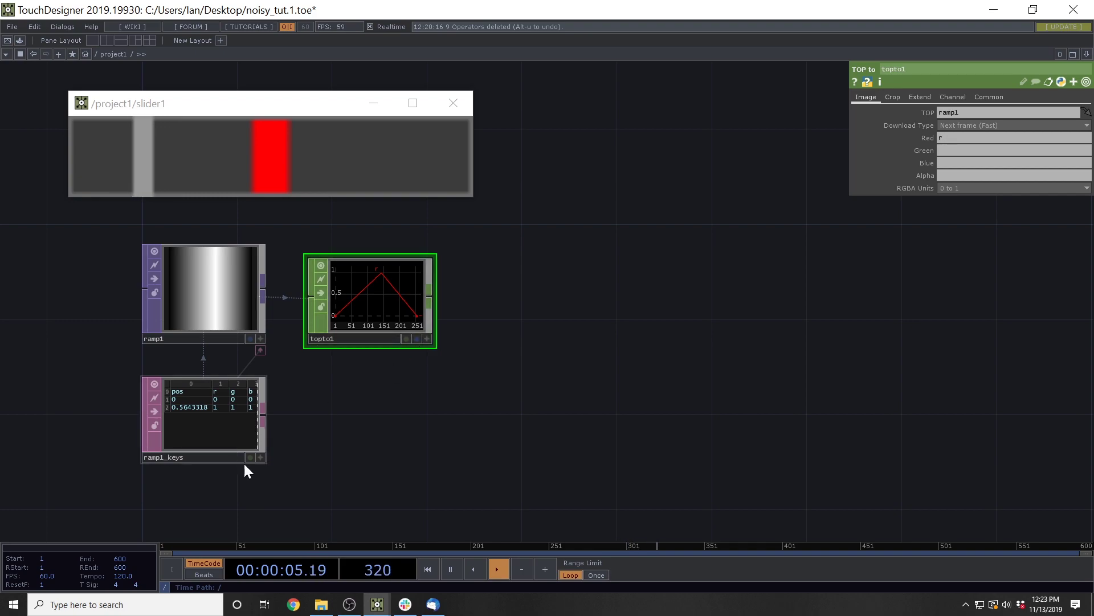
left_click(262, 458)
left_click(169, 406)
type("0.5")
key("Return")
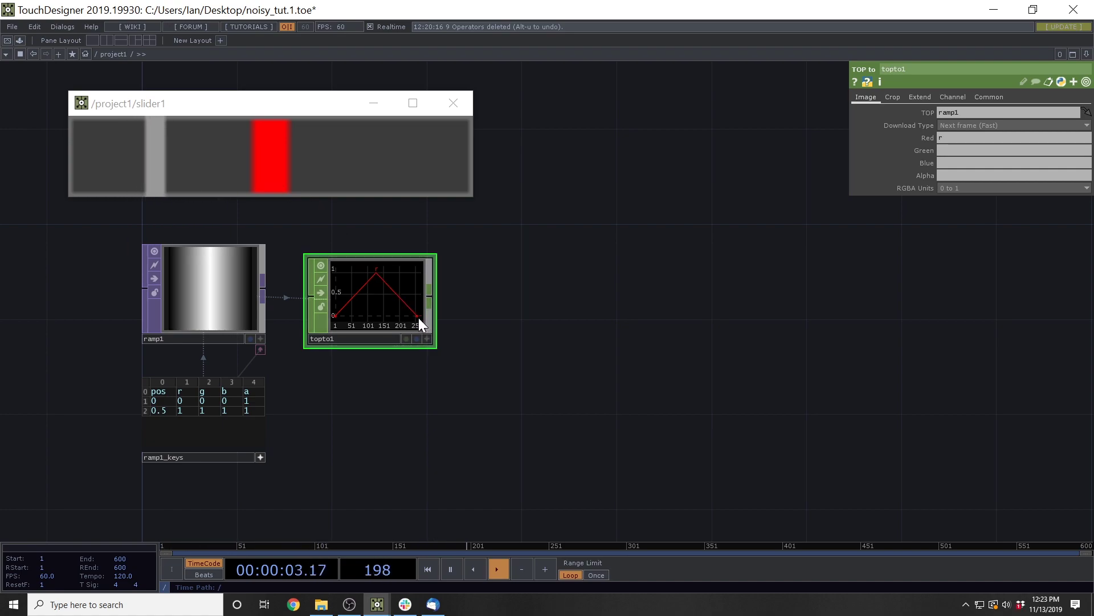
left_click(260, 349)
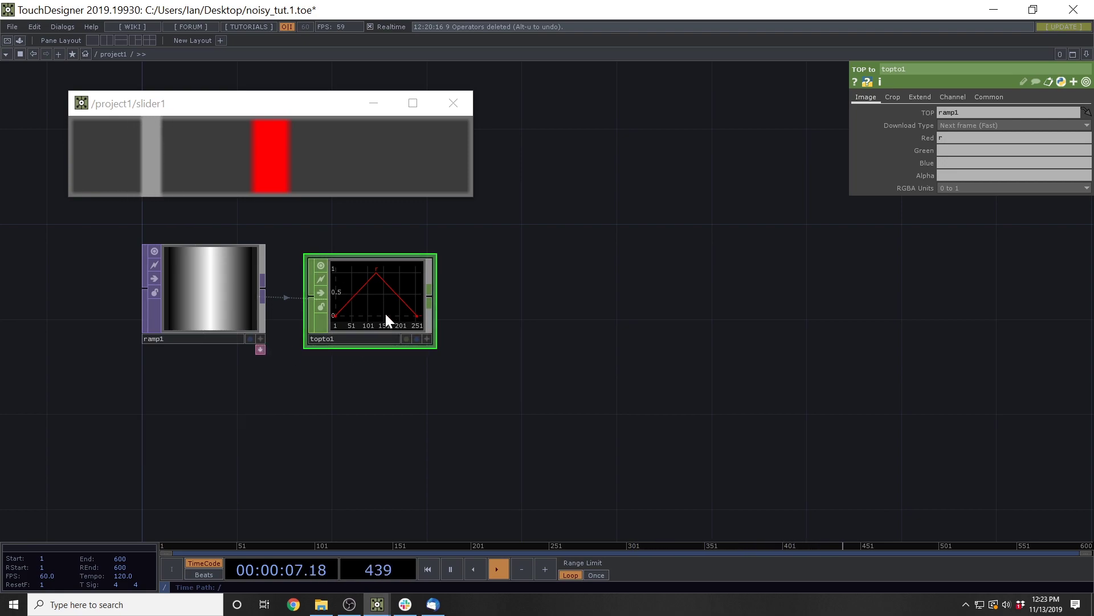
Move slider1's handle up past the centre and back to about a quarter of its range
left_click_drag(371, 238, 320, 235)
scroll(241, 228, "up", 2)
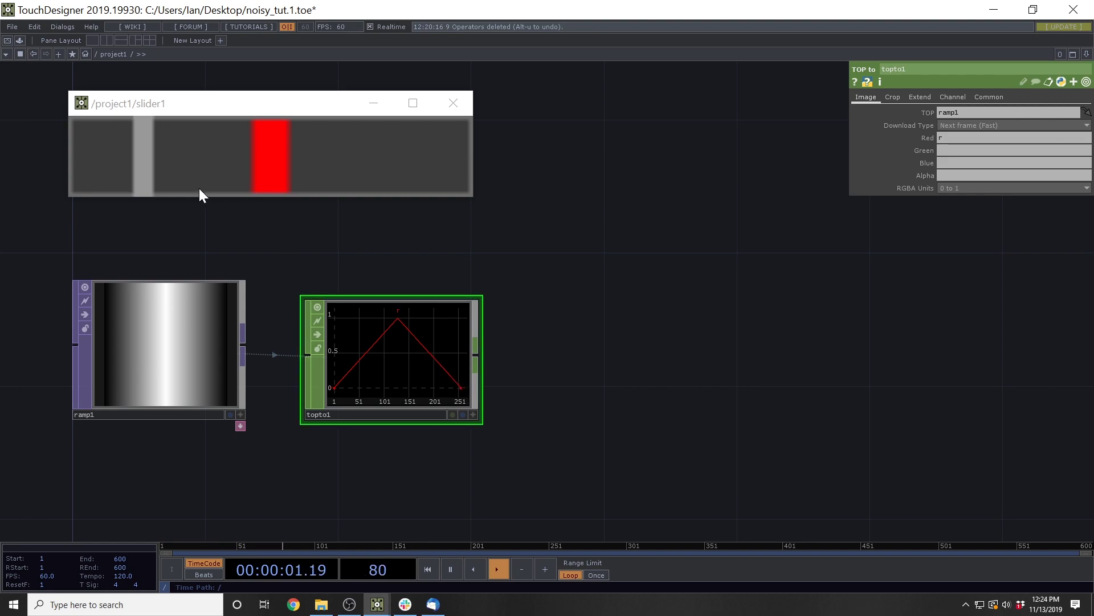
left_click_drag(154, 163, 277, 173)
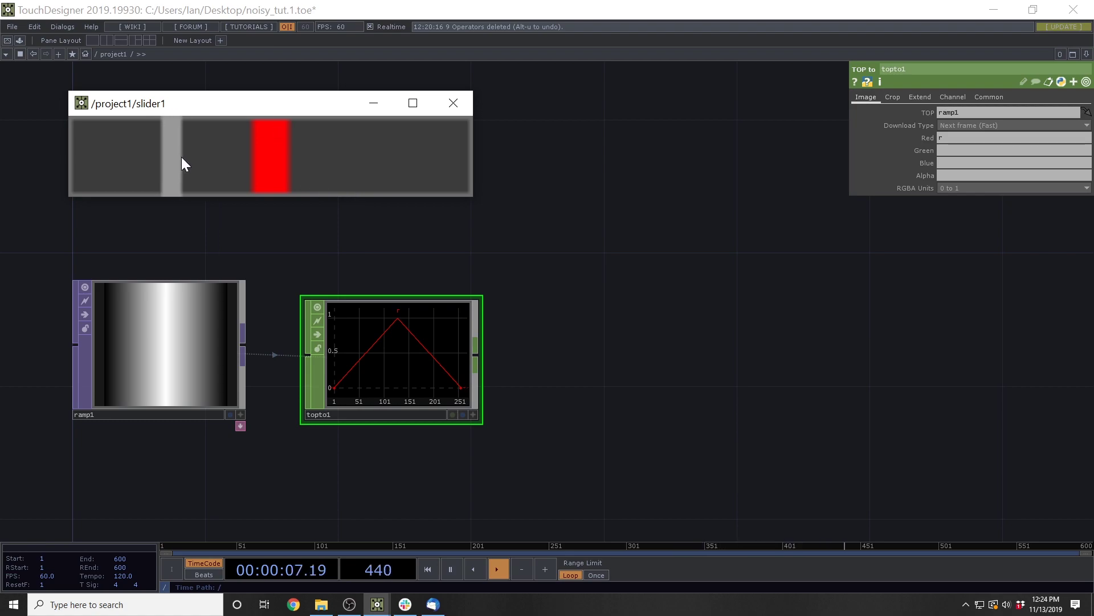
mouse_move(191, 156)
left_mouse_down()
mouse_move(272, 151)
mouse_move(180, 150)
left_mouse_up()
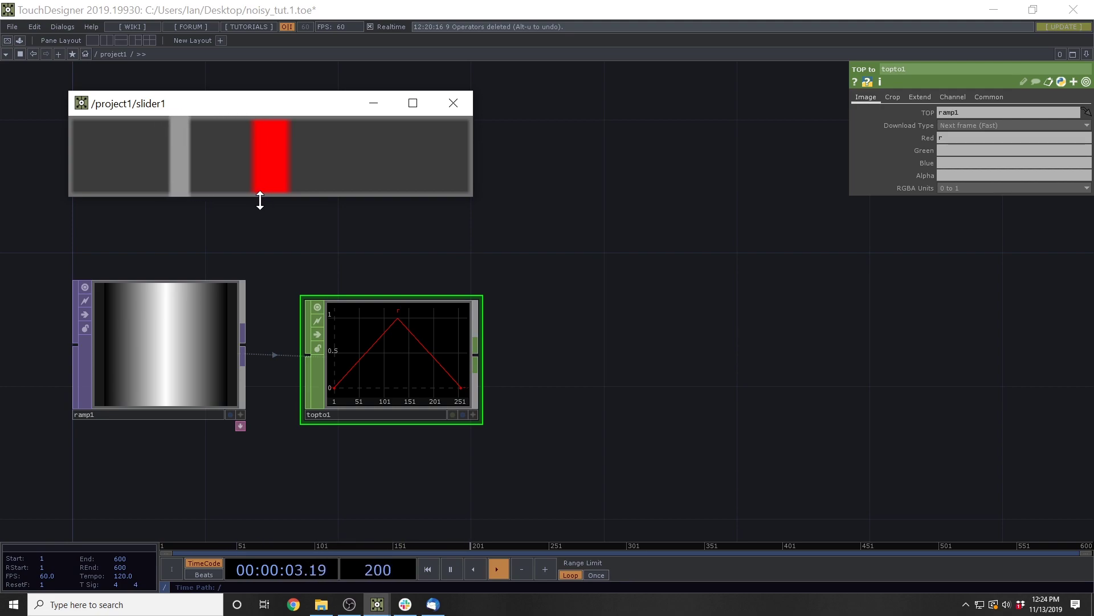
Expand the ramp's docked keys table again and make its cells editable
left_click_drag(263, 427, 278, 406)
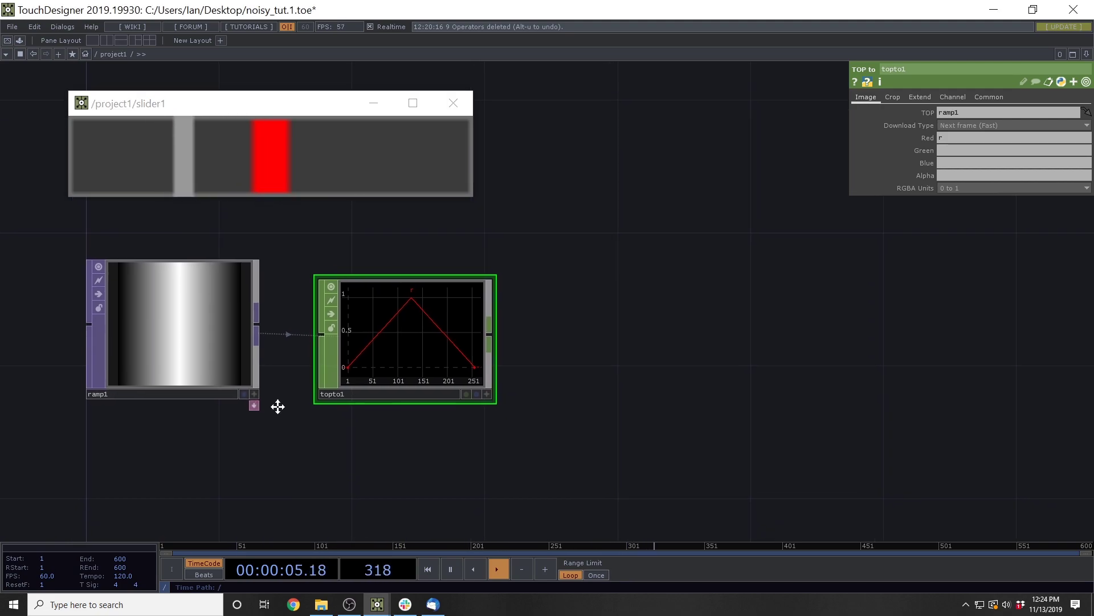
left_click(266, 394)
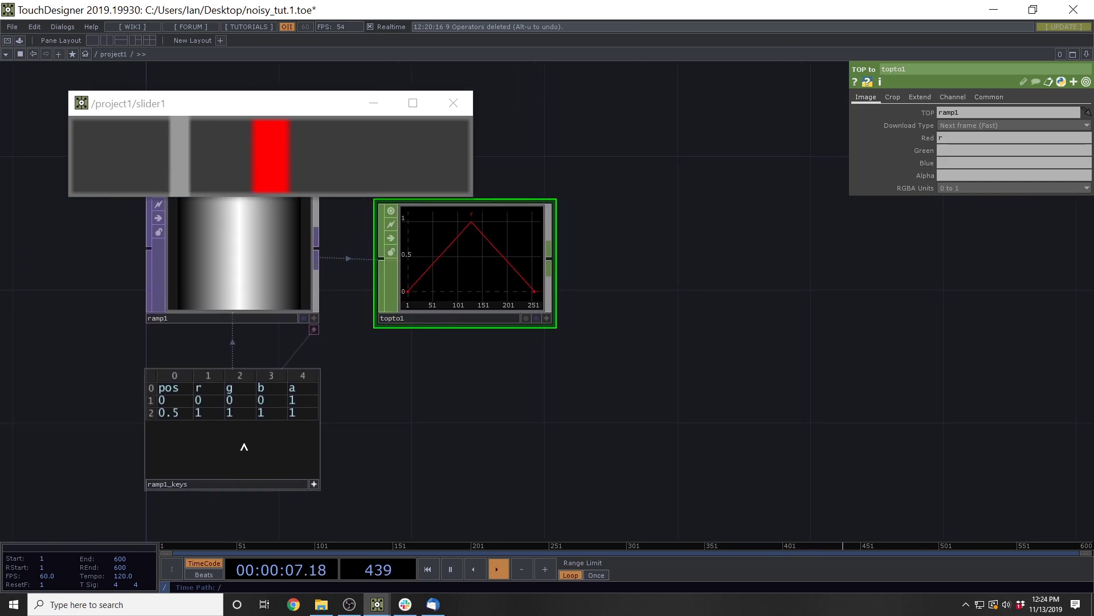
left_click(335, 314)
left_click(335, 315)
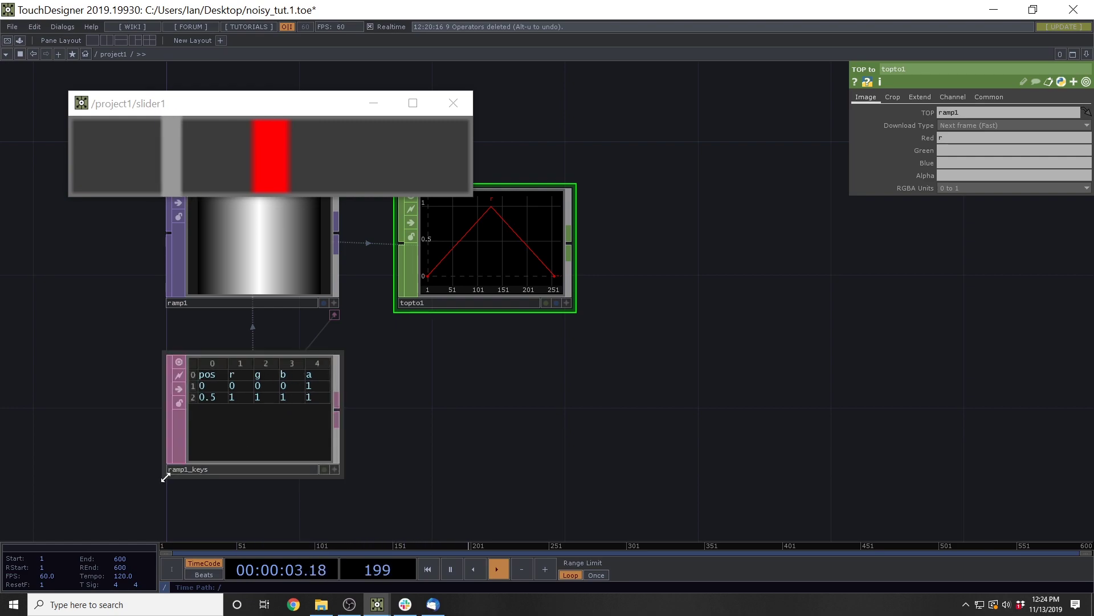
left_click(334, 469)
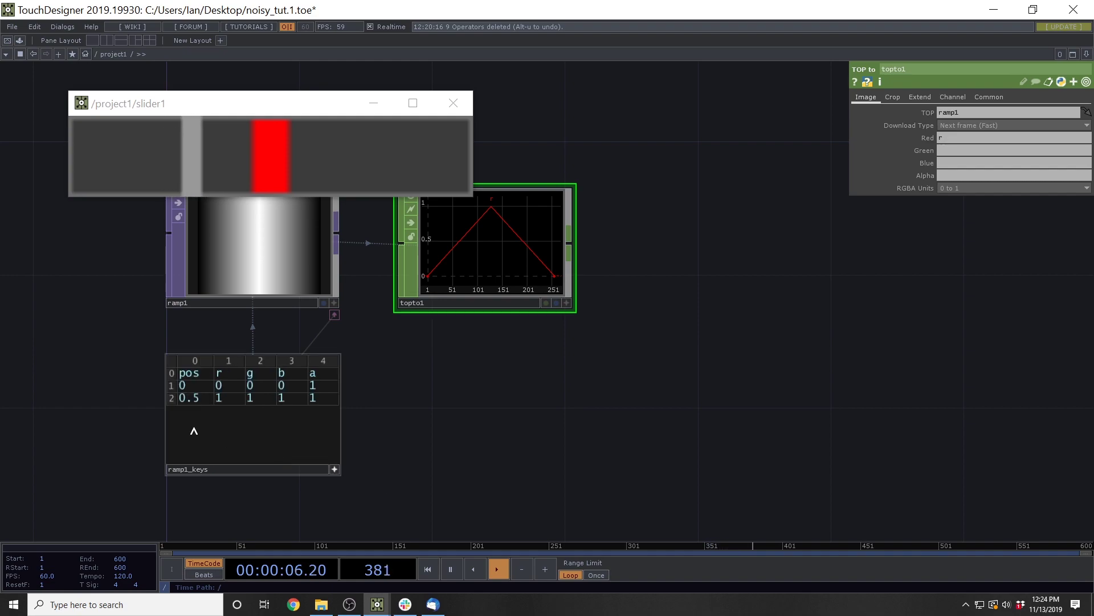
Add a key row below the 0.5 row with position 1, r, g and b 0, and alpha 1
right_click(174, 402)
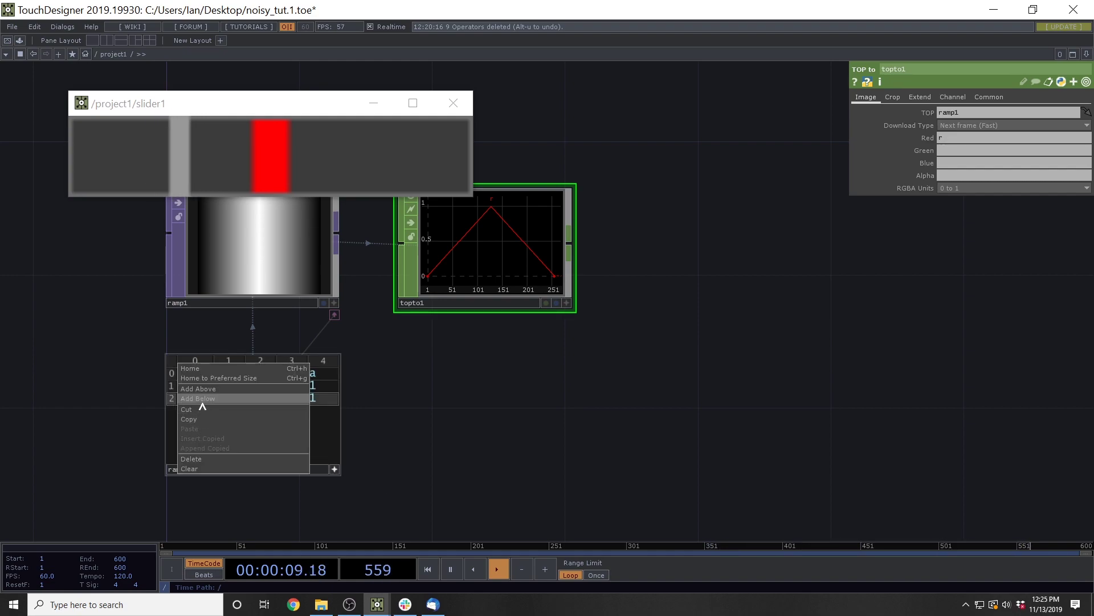
left_click(200, 404)
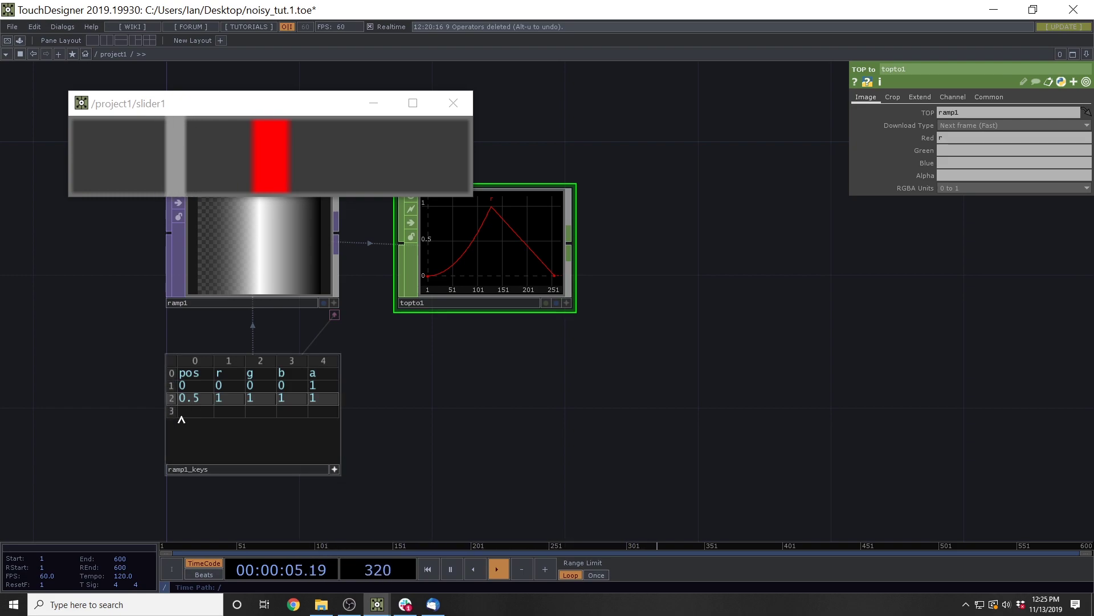
left_click(194, 415)
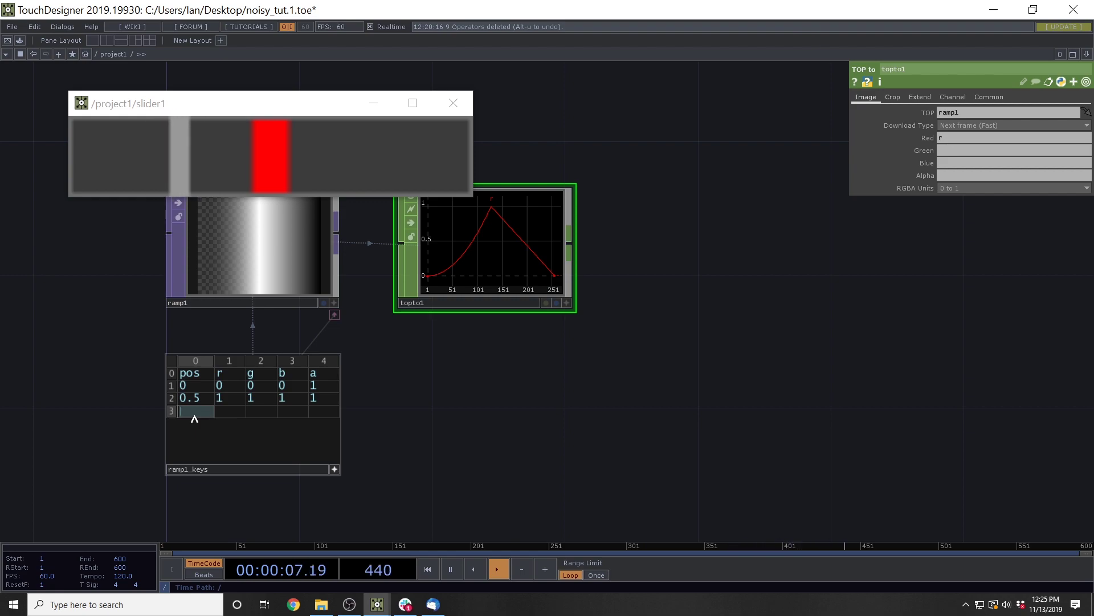
key("Tab")
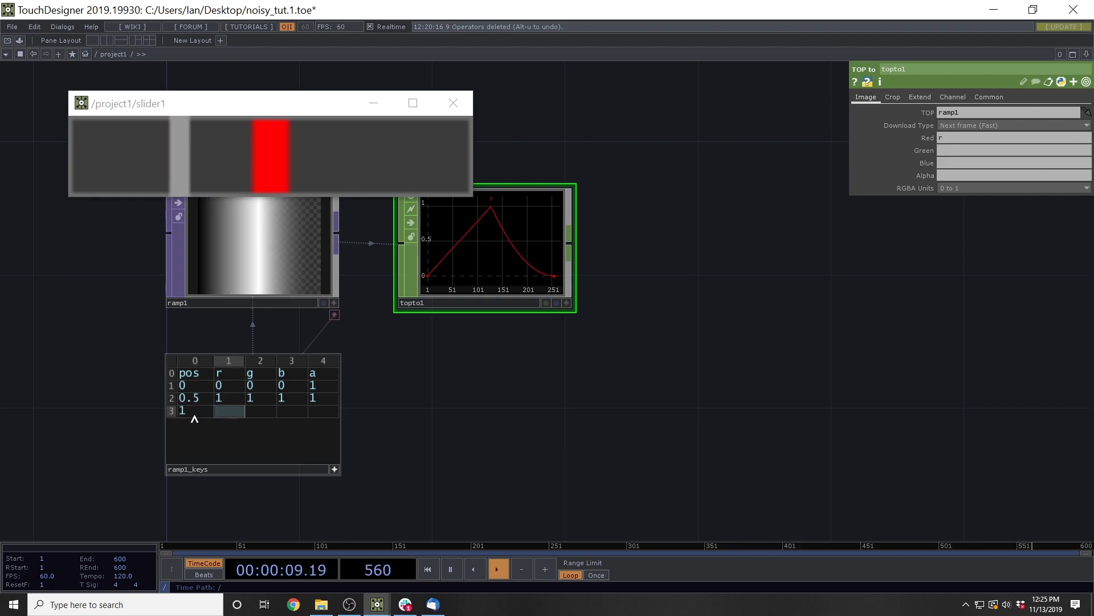
type("0")
key("Tab")
type("0")
key("Tab")
type("0")
key("Tab")
type("1")
key("Return")
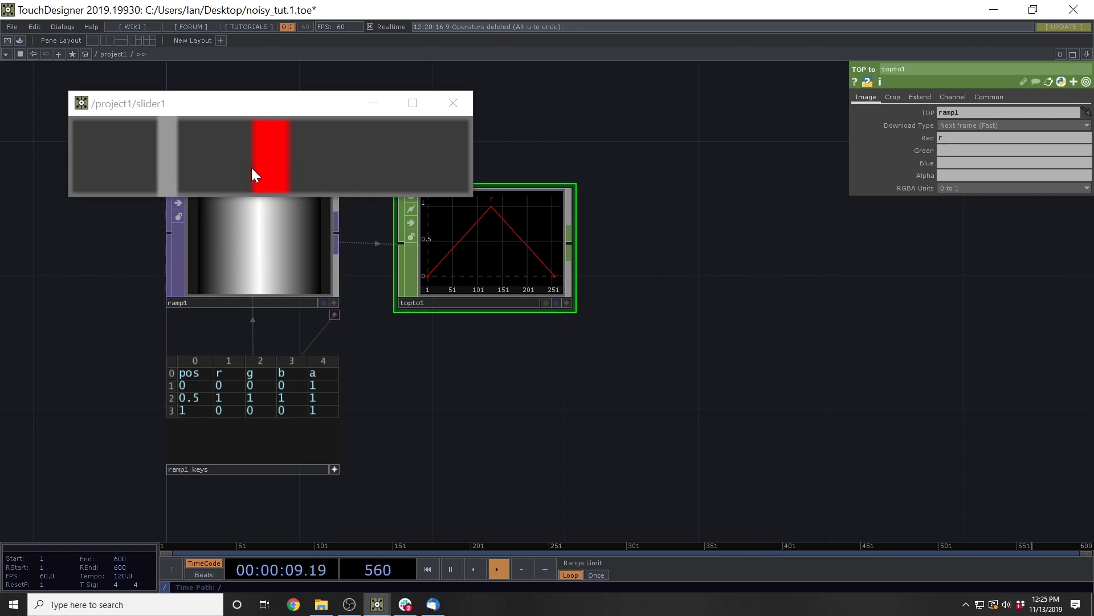
Insert one blank row above and one below the 0.5 row in the ramp's keys table
right_click(171, 399)
left_click(178, 402)
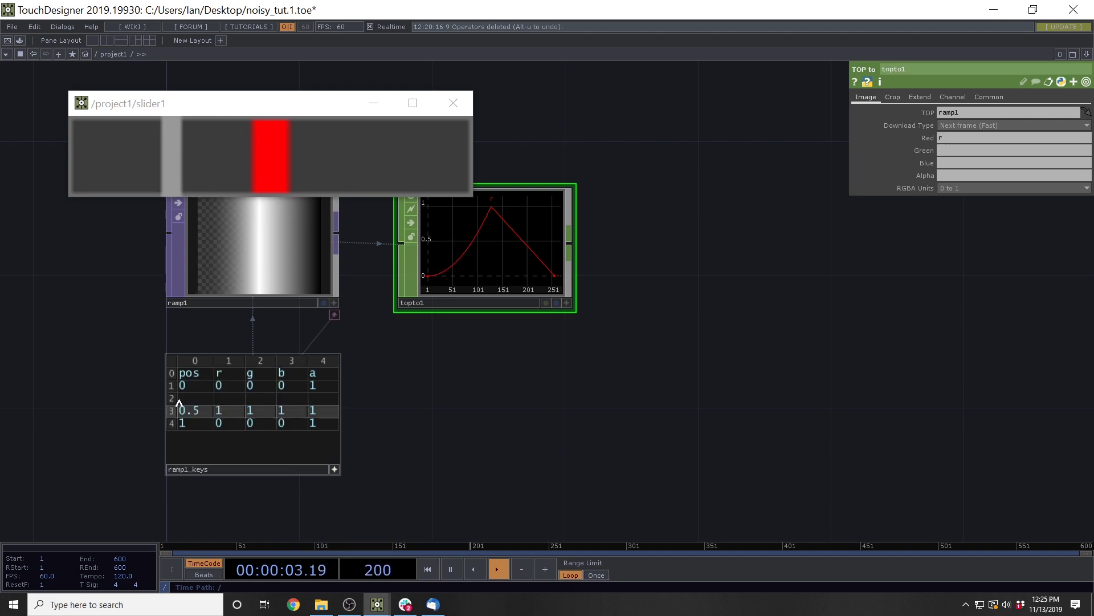
right_click(175, 417)
left_click(183, 420)
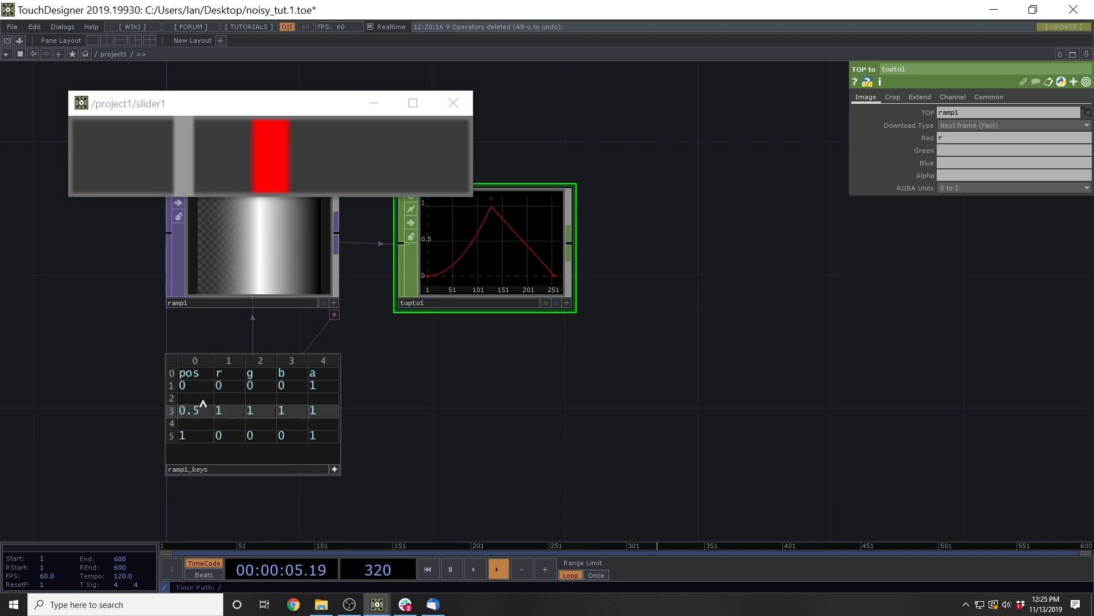
Fill the blank row above the 0.5 row with position .45, r .5, g and b 0, and alpha 1
left_click(203, 402)
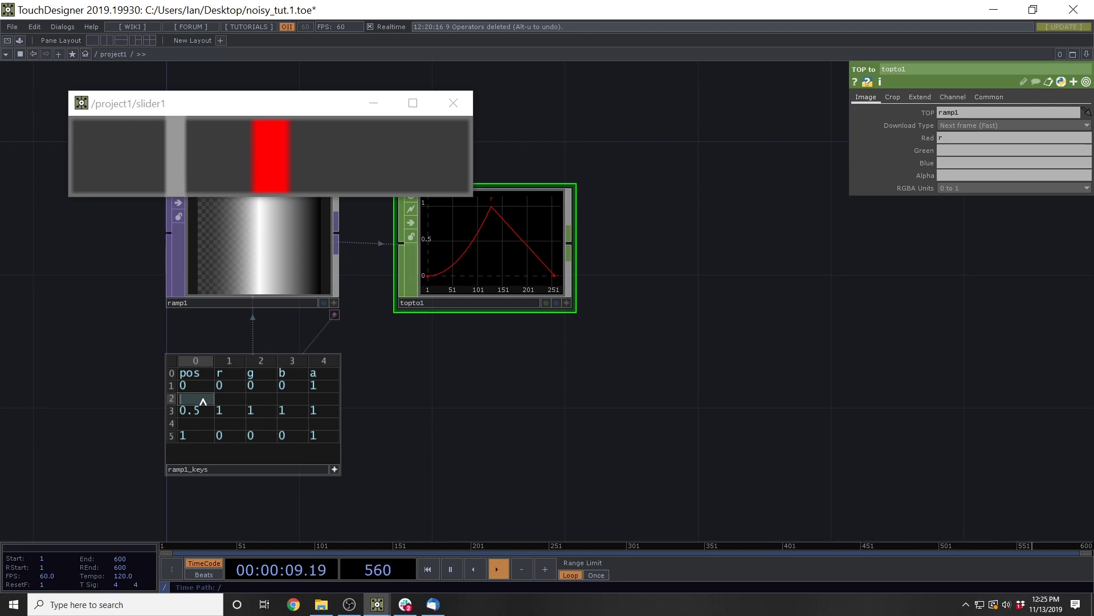
type(".45")
key("Tab")
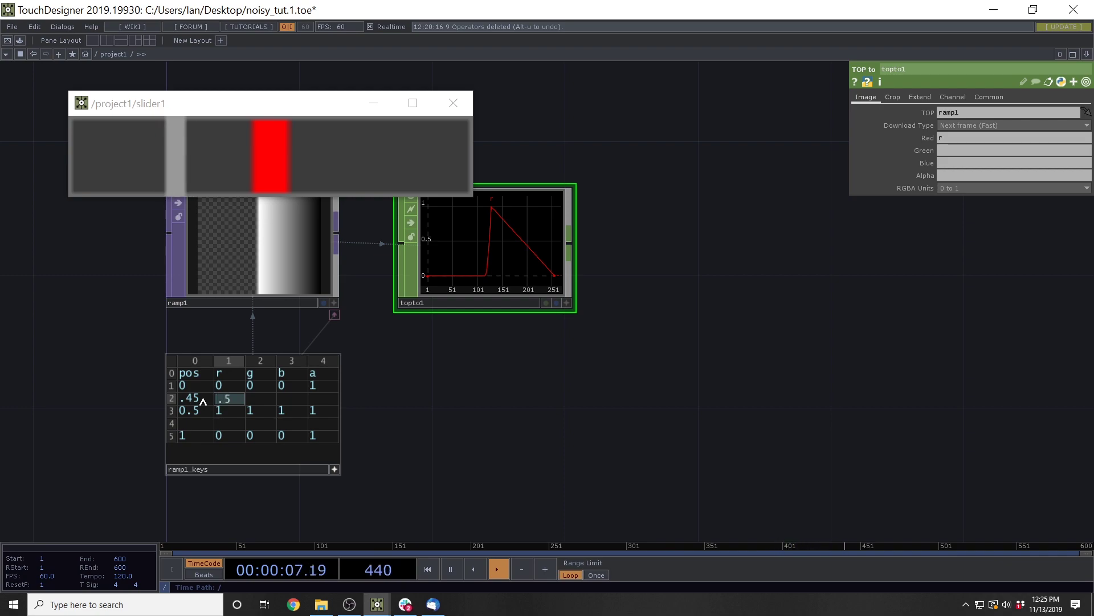
key("Tab")
type("0")
key("Tab")
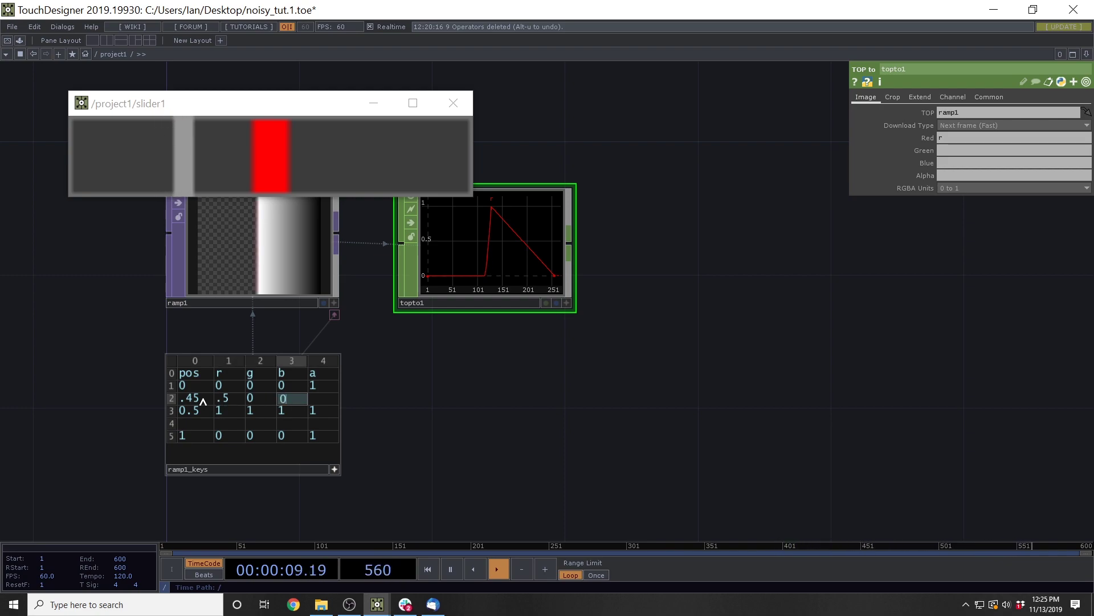
type("0")
key("Tab")
type("1")
key("Tab")
key("Tab")
key("Tab")
key("Tab")
key("Tab")
key("Tab")
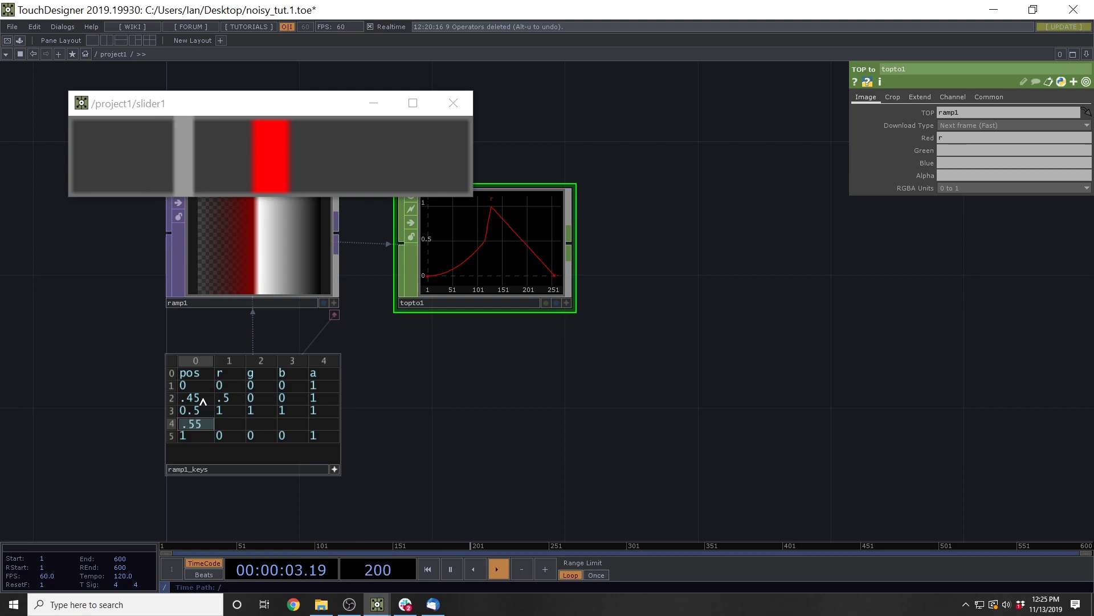
Fill the blank row below the 0.5 row with position .55, r .5, g and b 0, and alpha 1
key("Tab")
type(".5")
key("Tab")
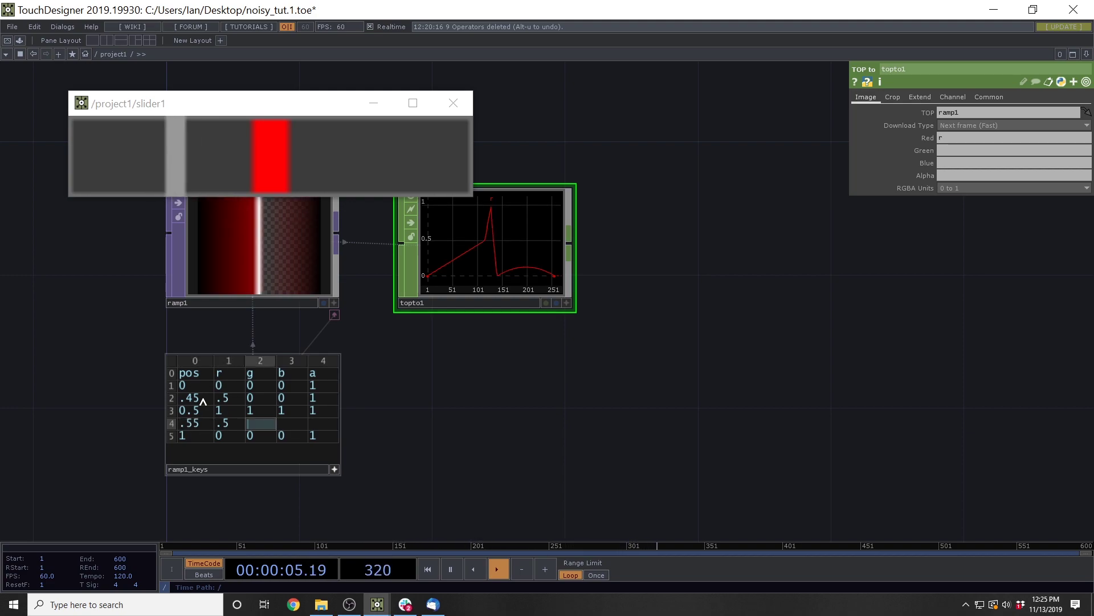
type("0")
key("Tab")
type("0")
key("Tab")
type("1")
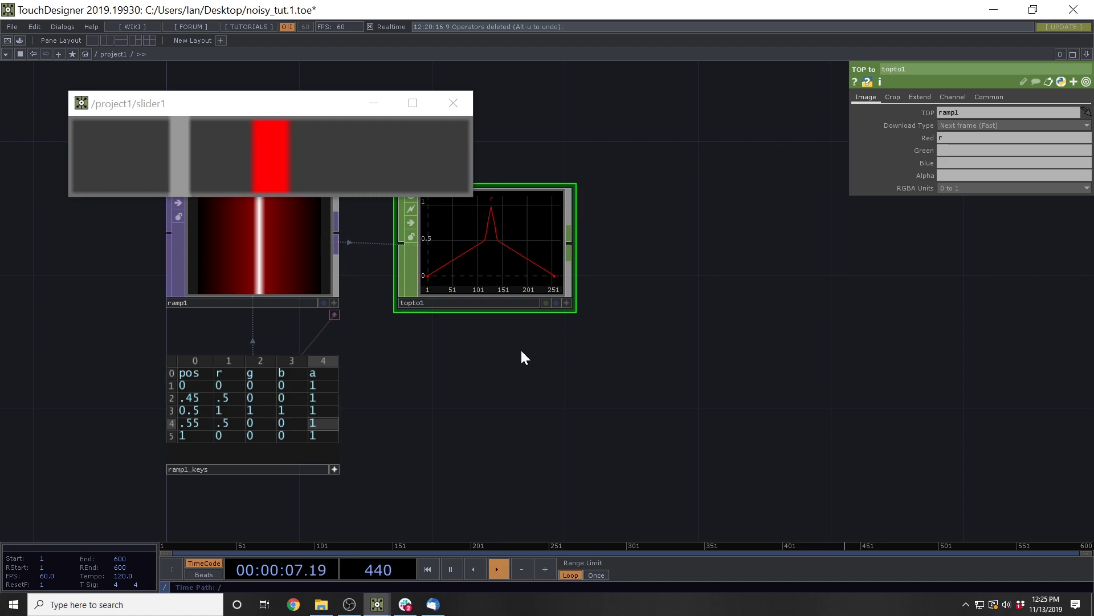
Move slider1's handle onto the red band at the centre of its range
left_click_drag(521, 348, 517, 371)
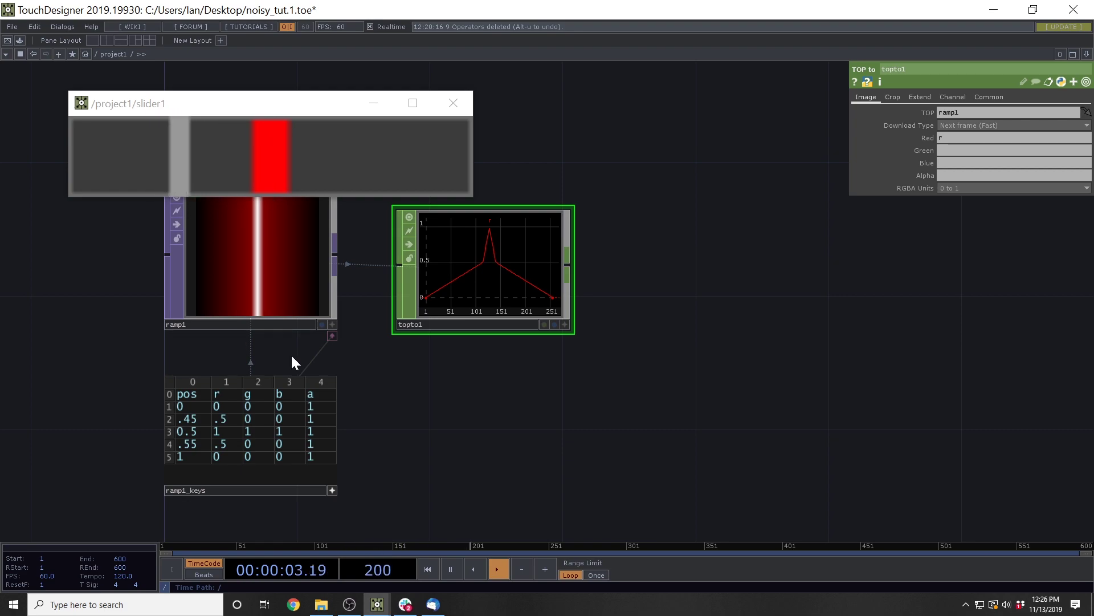
left_click_drag(481, 411, 508, 398)
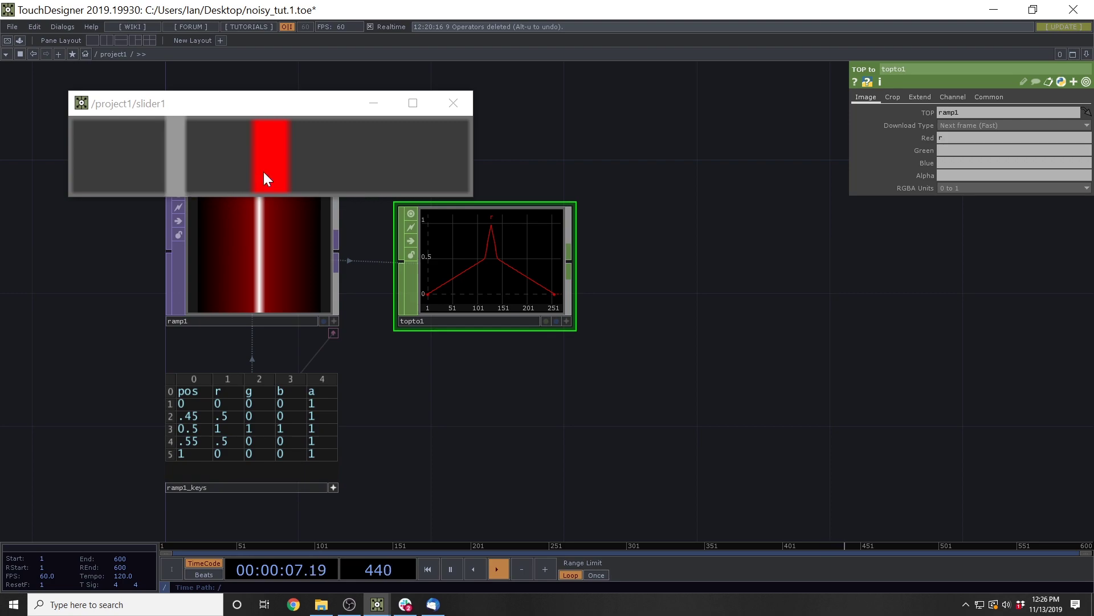
left_click_drag(180, 155, 267, 130)
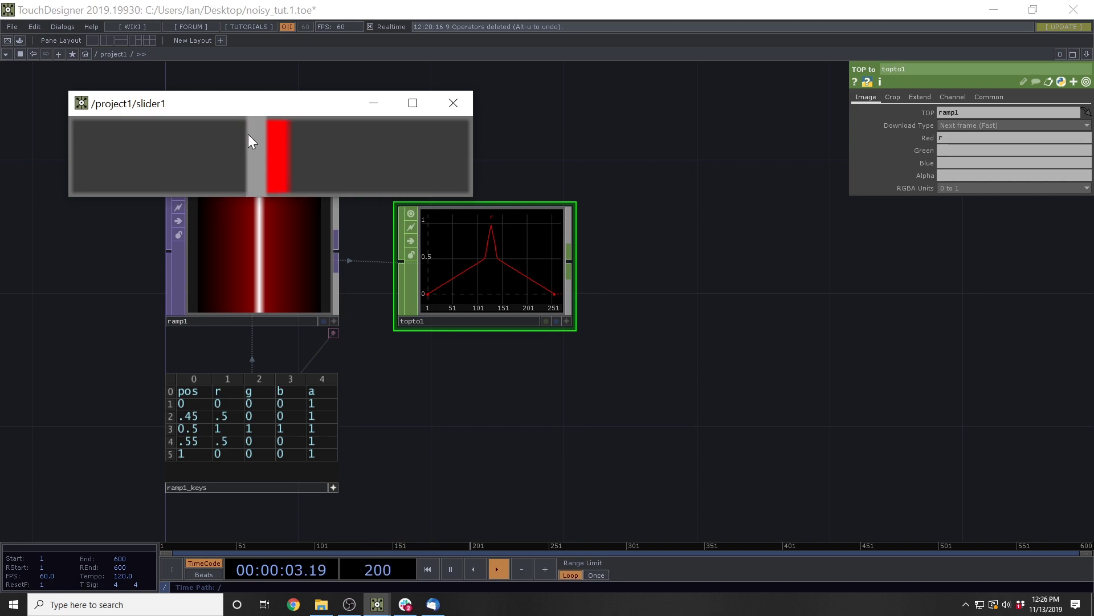
Insert another blank row directly above and directly below the 0.5 row in the ramp's keys table
right_click(179, 432)
left_click(179, 432)
right_click(174, 454)
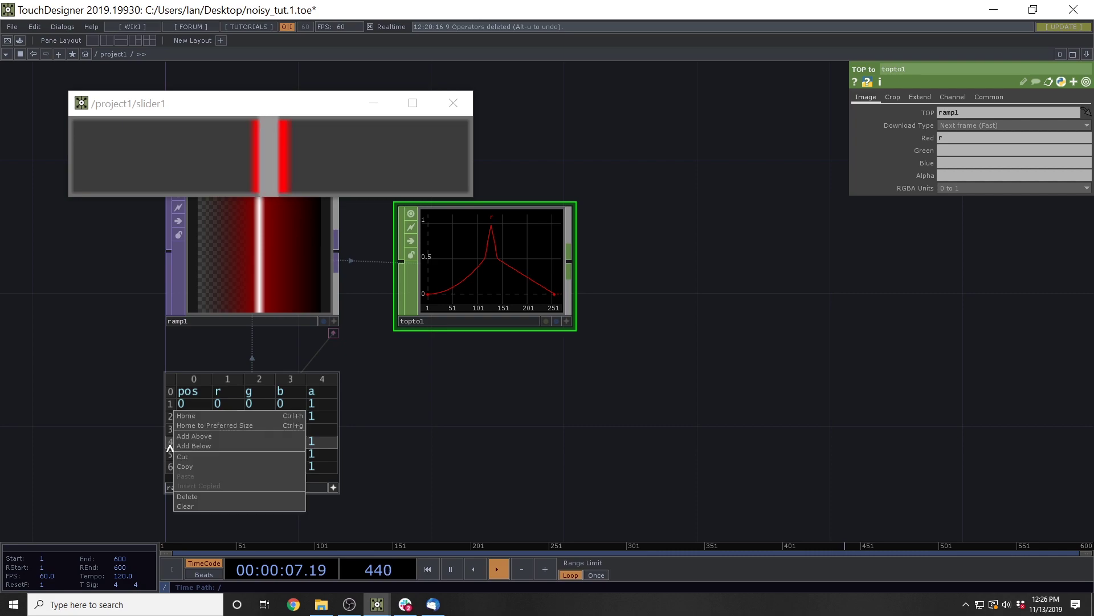
left_click(185, 452)
Fill the blank row between .45 and 0.5 with position .47, r 1, g and b 0, and alpha 1
left_click(191, 428)
type(".47")
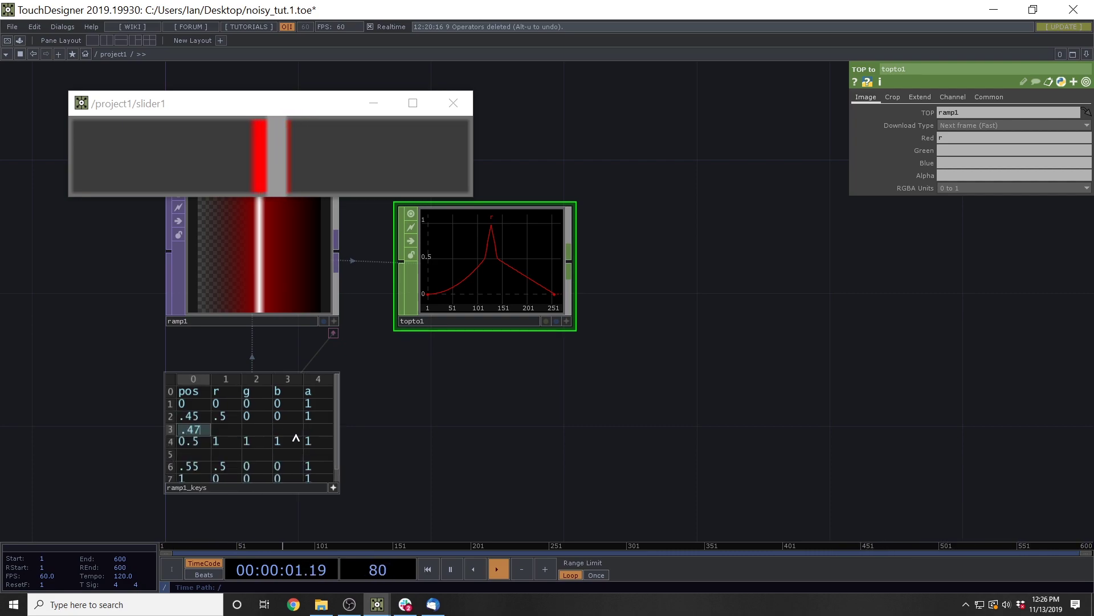
key("Tab")
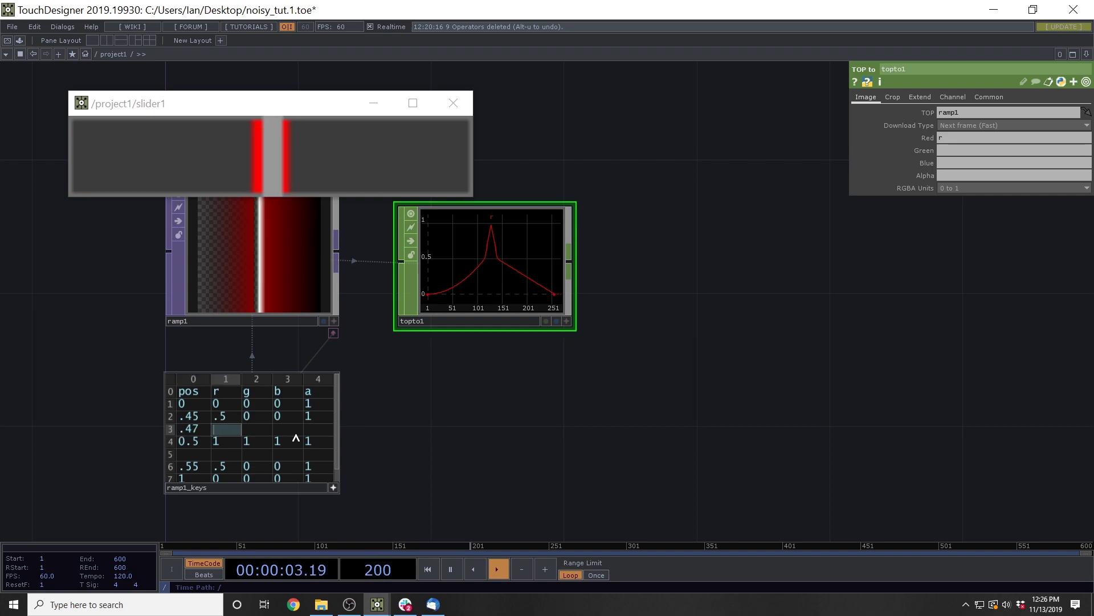
type("1")
key("Tab")
type("0")
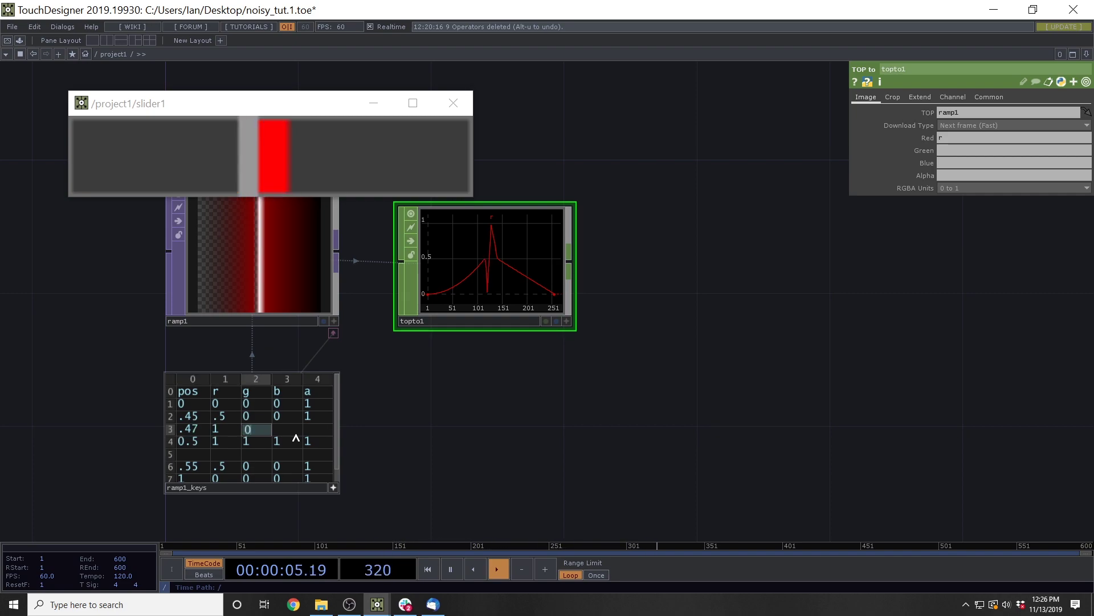
key("Tab")
type("0")
key("Tab")
type("1")
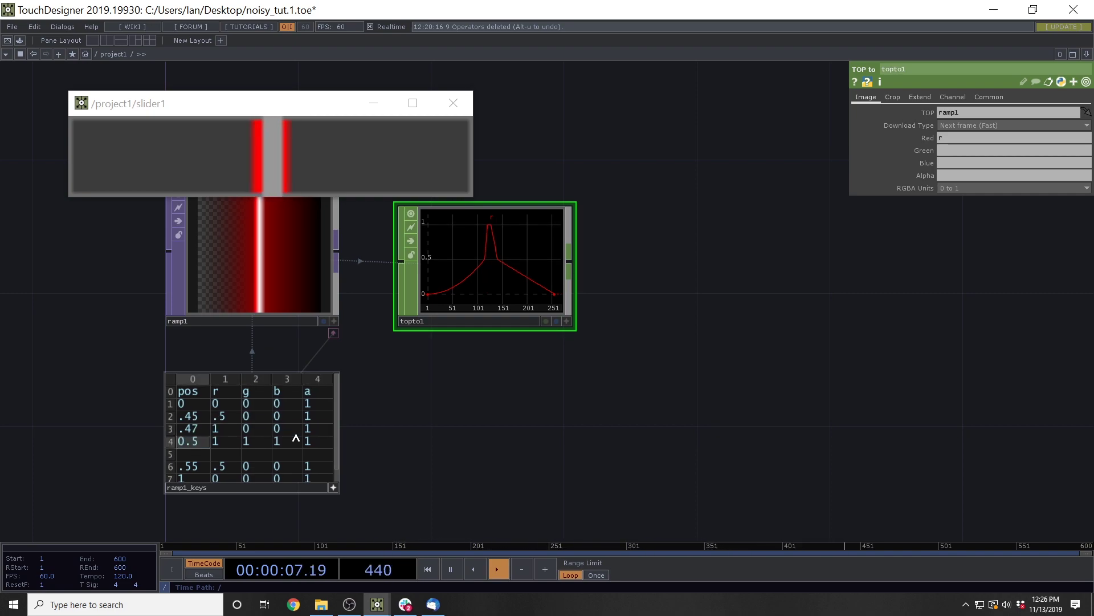
Fill the blank row between 0.5 and .55 with position .52, r 1, g and b 0, and alpha 1
left_click(201, 455)
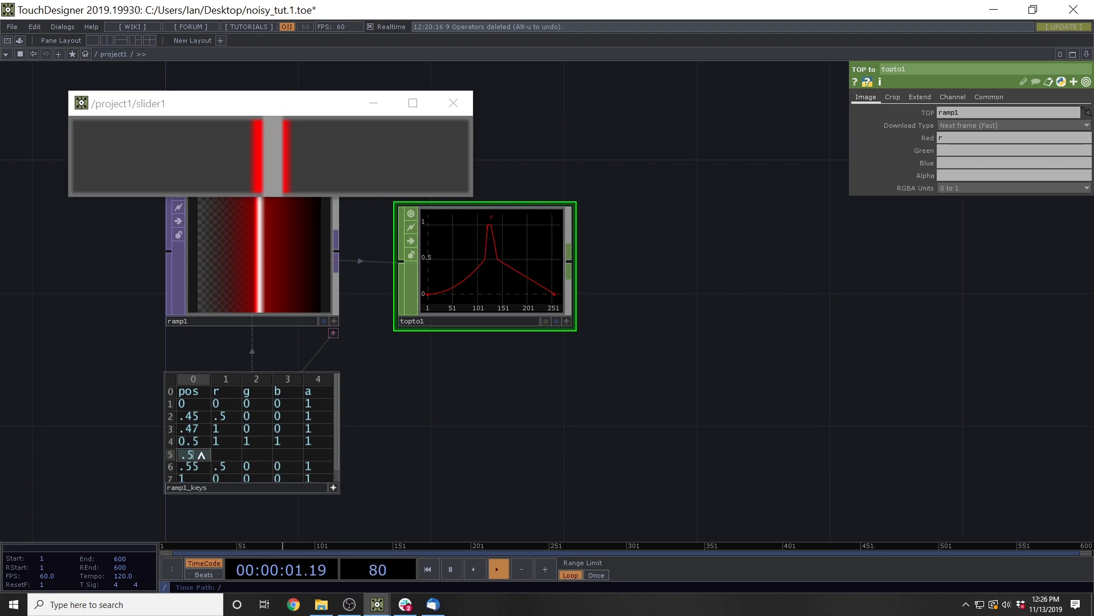
type(".52")
key("Tab")
type("1")
key("Tab")
type("0")
key("Tab")
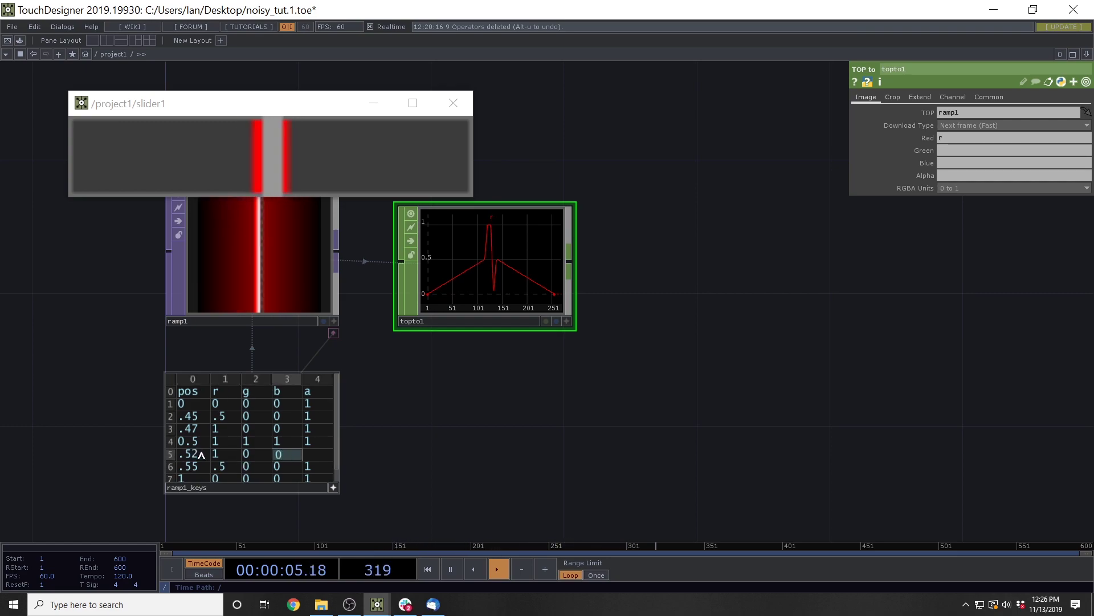
key("Tab")
type("1")
Examine the plateau and slopes of the topto1 curve, and move slider1's handle just below the red band
scroll(520, 237, "up", 10)
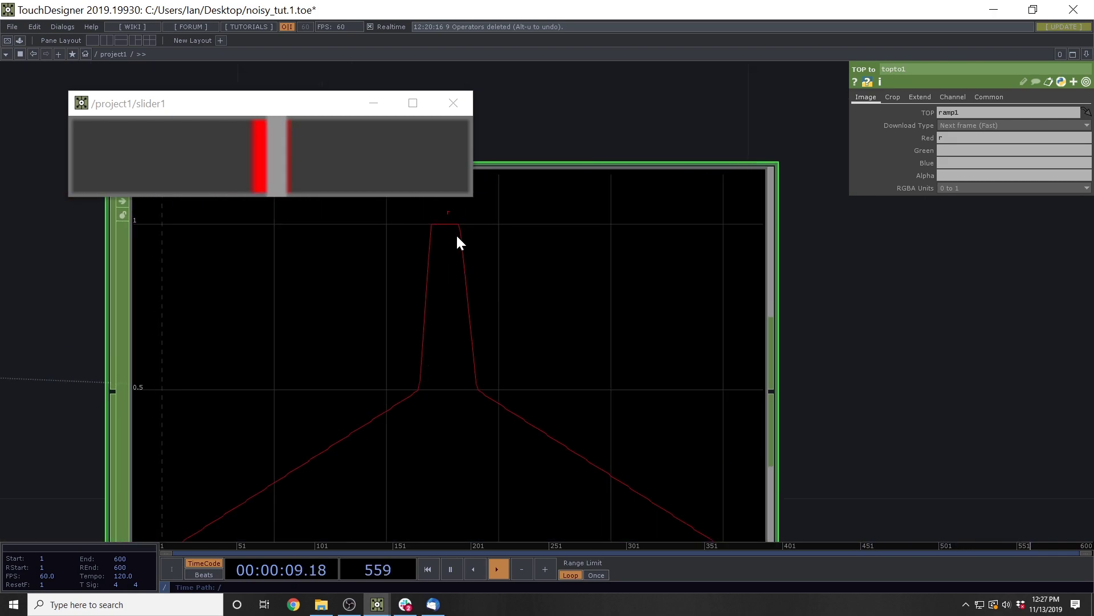
scroll(428, 374, "down", 3)
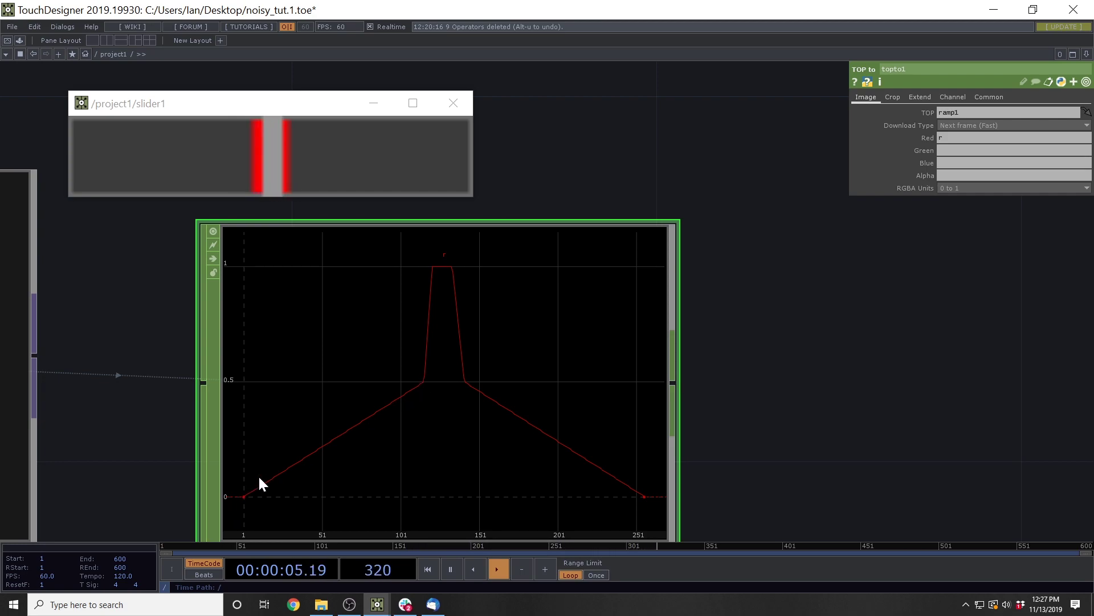
left_click_drag(273, 164, 218, 166)
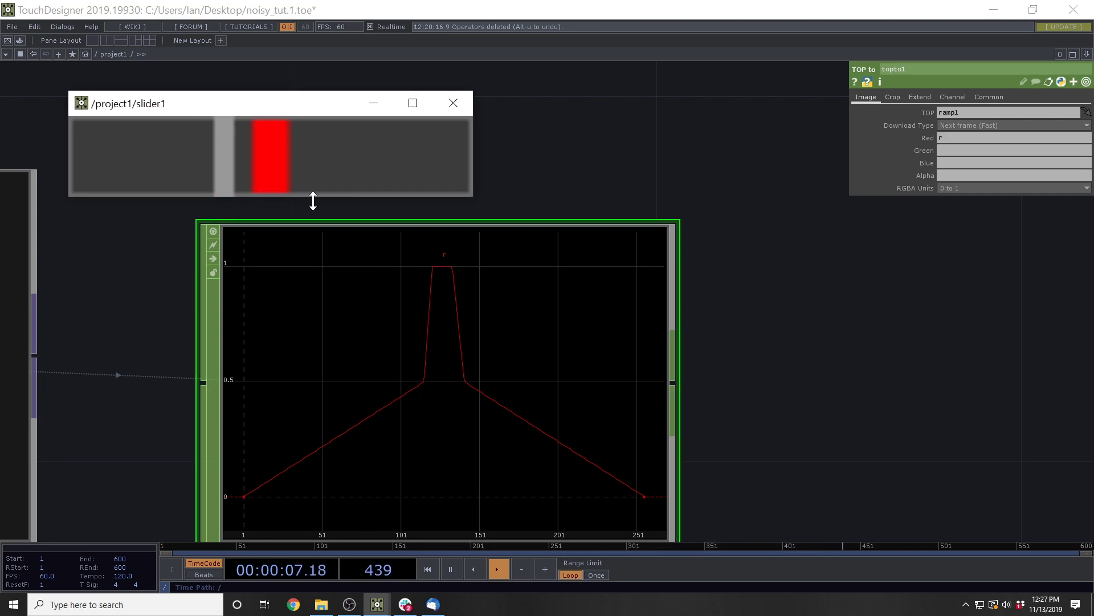
scroll(313, 318, "down", 5)
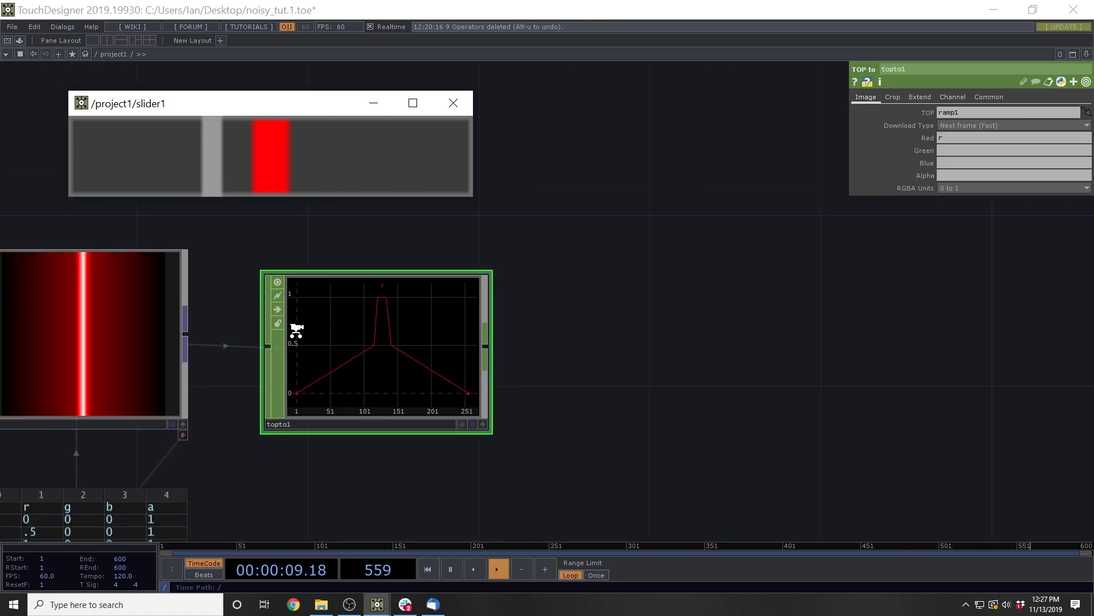
Duplicate the lag2 CHOP and place the copy directly below topto1
left_click_drag(257, 454, 380, 369)
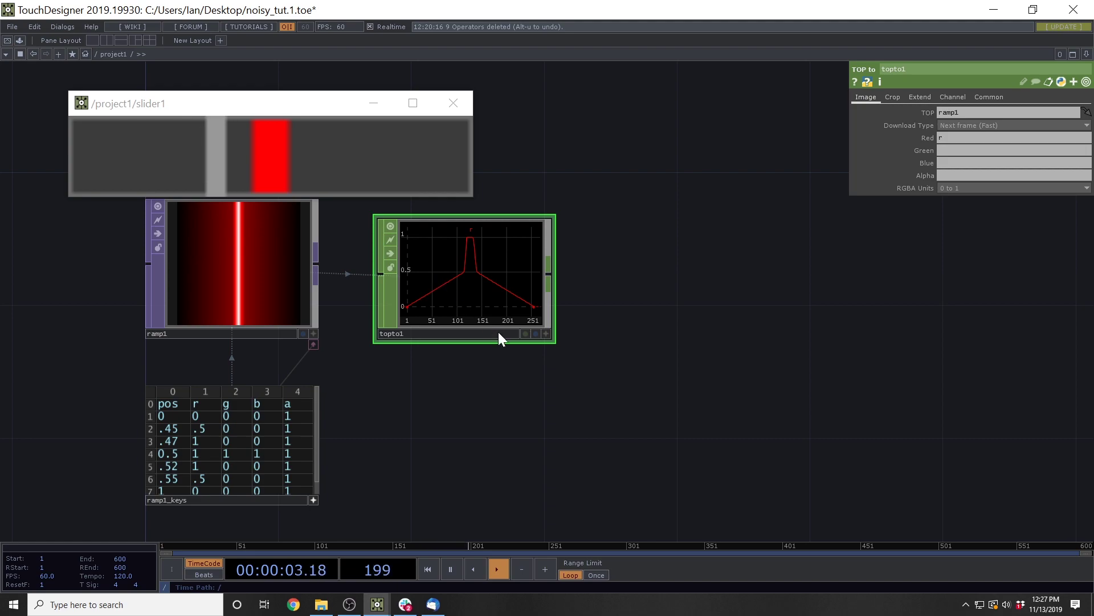
left_click_drag(576, 405, 460, 455)
left_click_drag(508, 362, 492, 208)
scroll(492, 208, "down", 3)
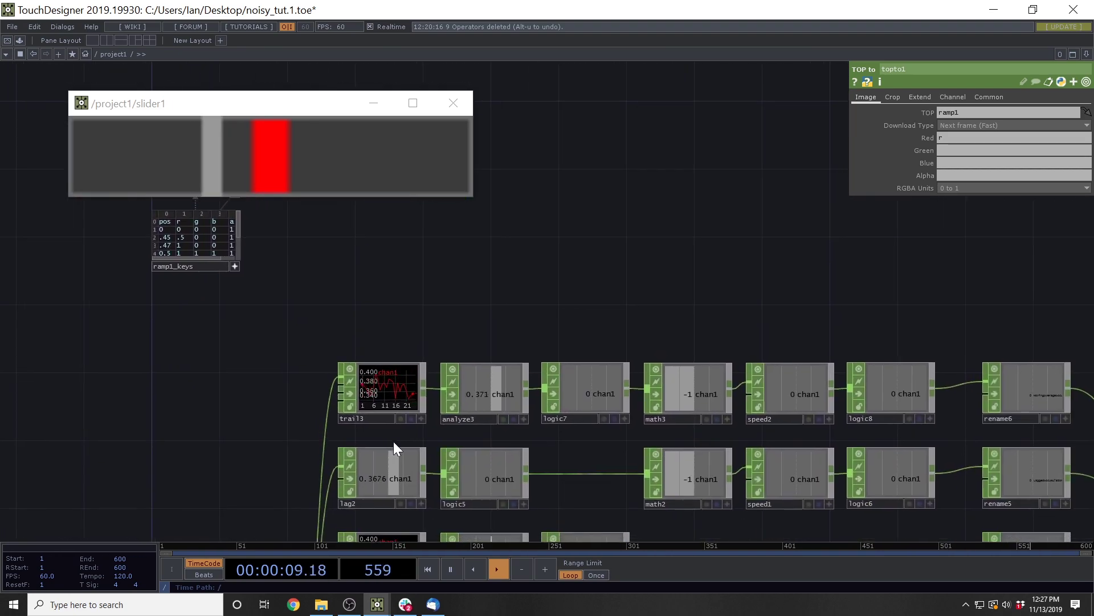
left_click(382, 484)
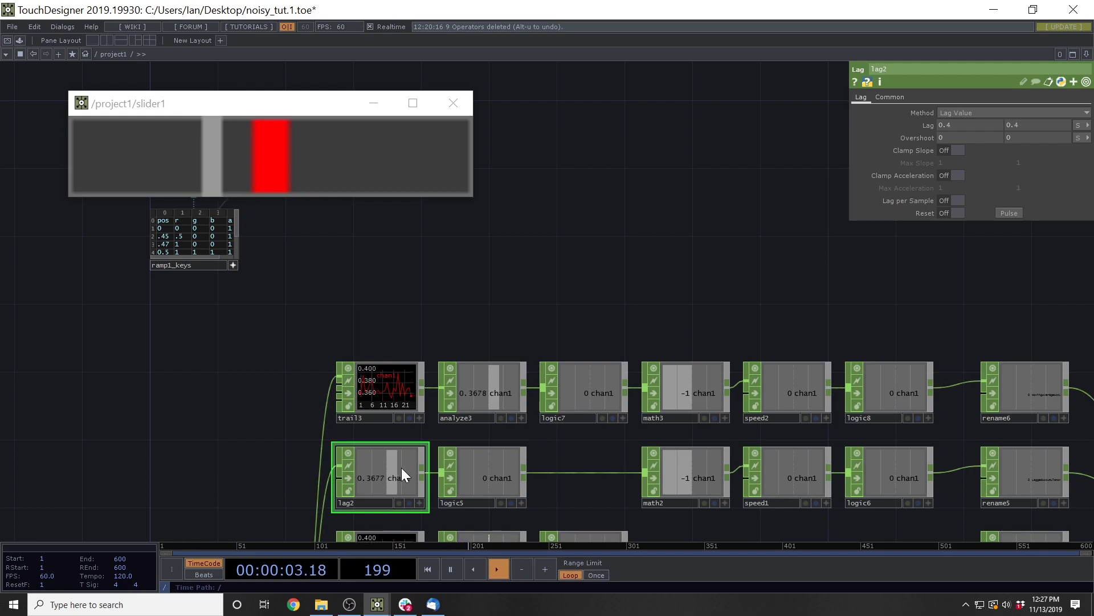
key("ctrl+c")
key("ctrl+v")
scroll(383, 513, "down", 2)
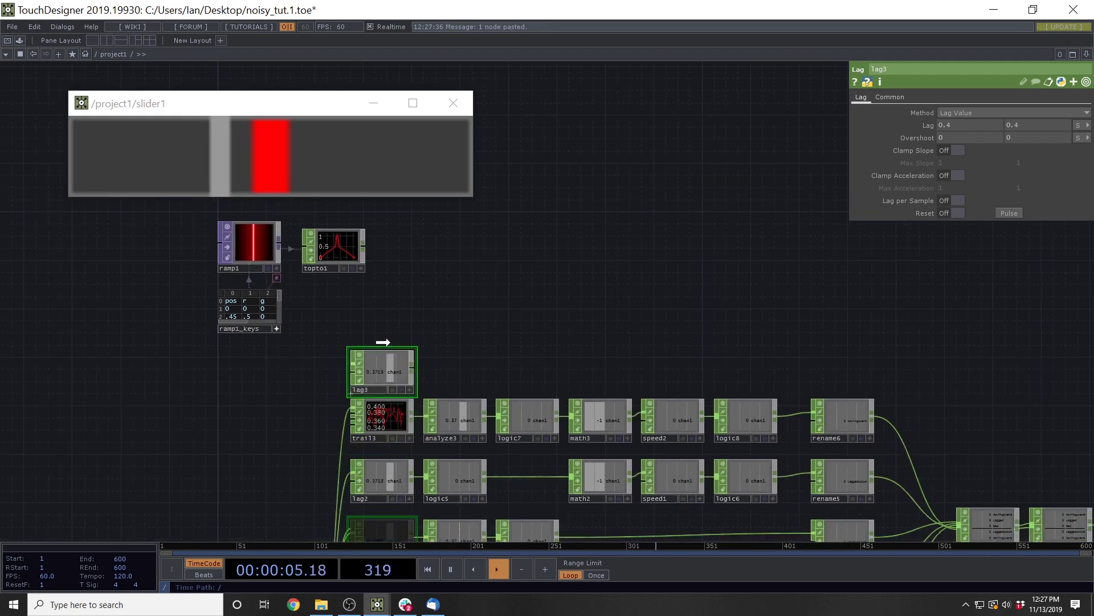
left_click_drag(383, 337, 334, 306)
left_click_drag(421, 302, 412, 345)
middle_click_drag(319, 336, 342, 345)
scroll(381, 382, "up", 1)
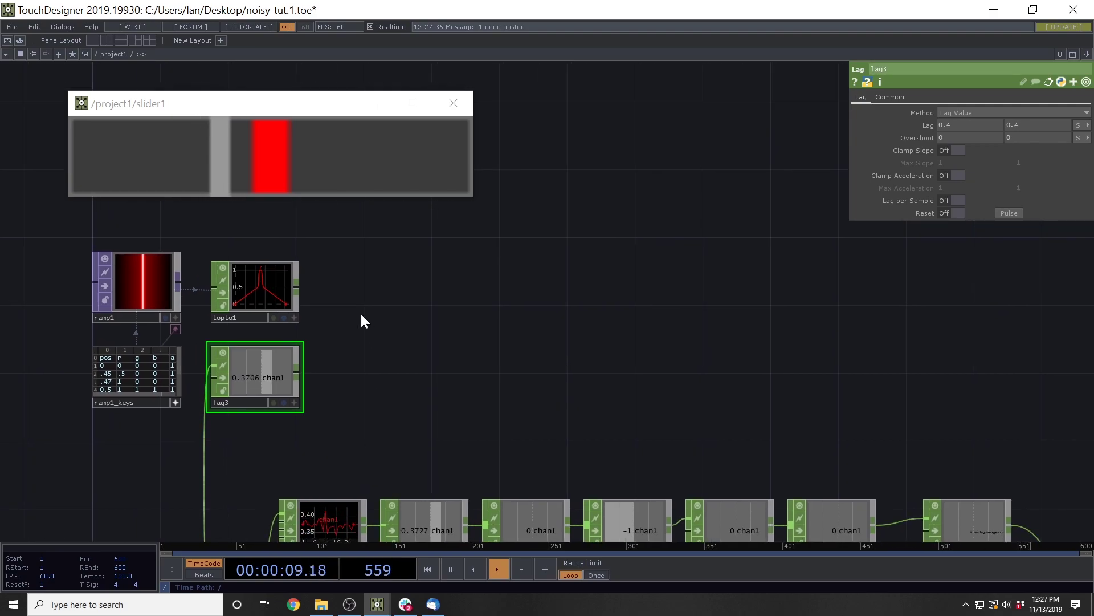
Add a Lookup CHOP beside topto1, with topto1 as its lookup table and lag3 as its index input
key("Tab")
left_click(401, 207)
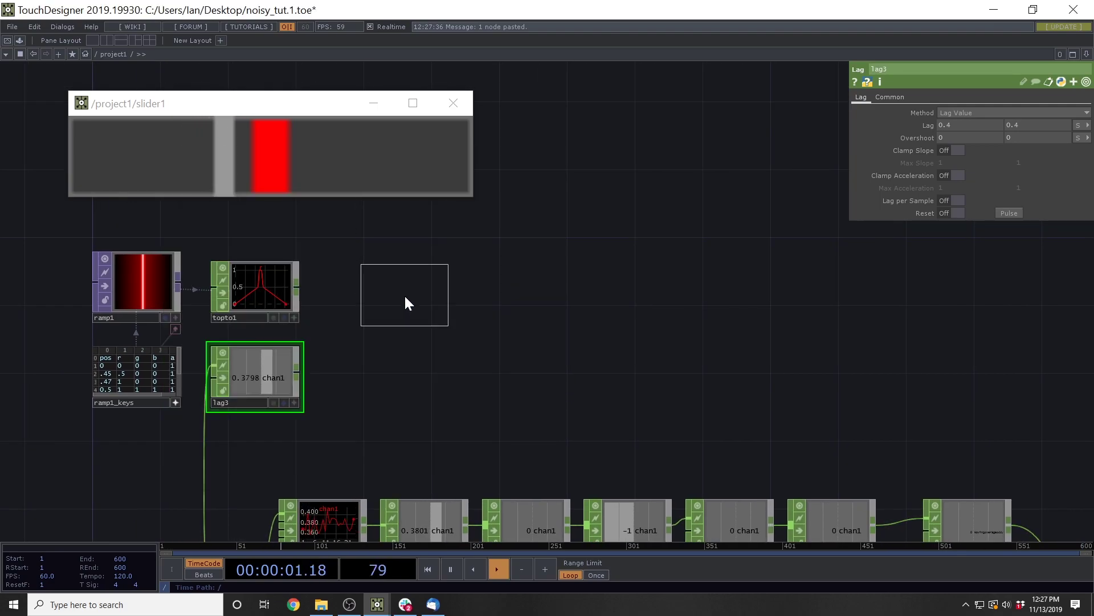
left_click(405, 298)
left_click_drag(412, 298, 394, 298)
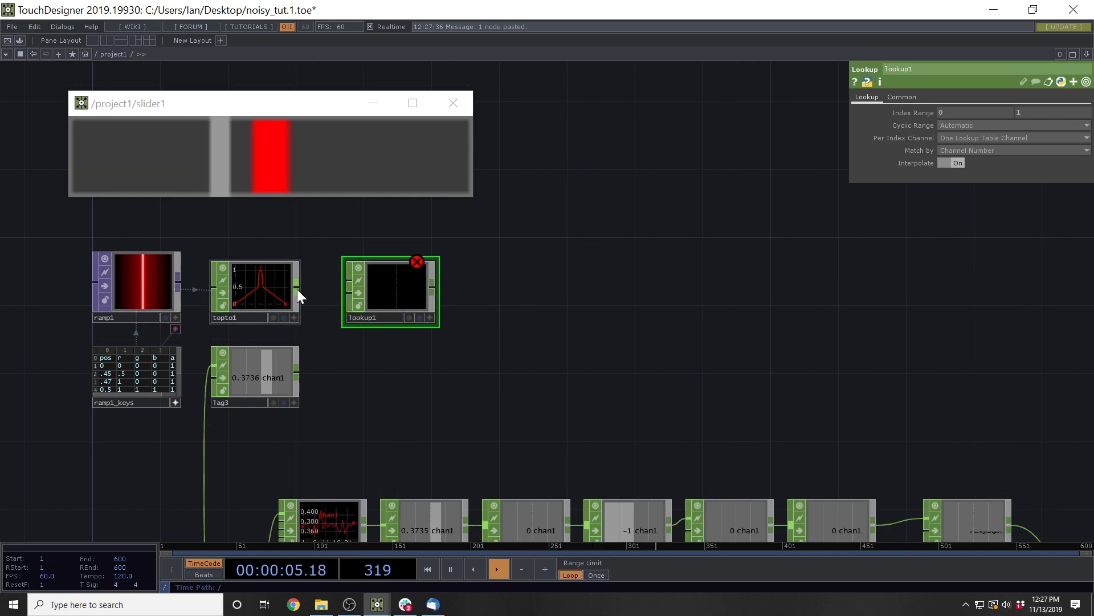
left_click_drag(296, 289, 347, 297)
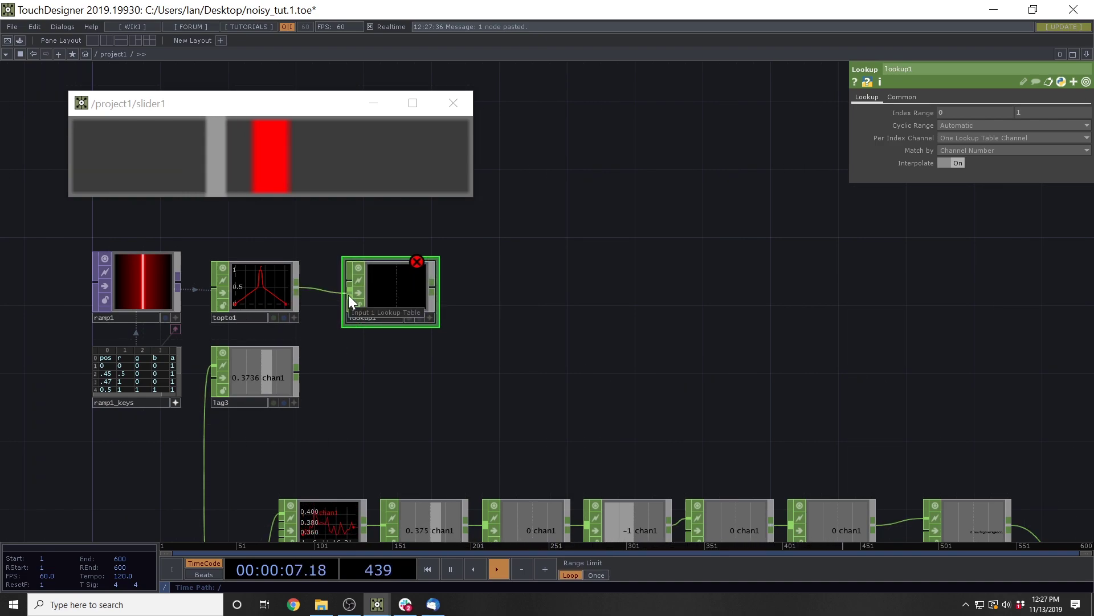
left_click_drag(295, 371, 347, 281)
Move slider1's handle up to the high end and back to about 0.9 to check lookup1's output
left_click_drag(217, 182, 396, 186)
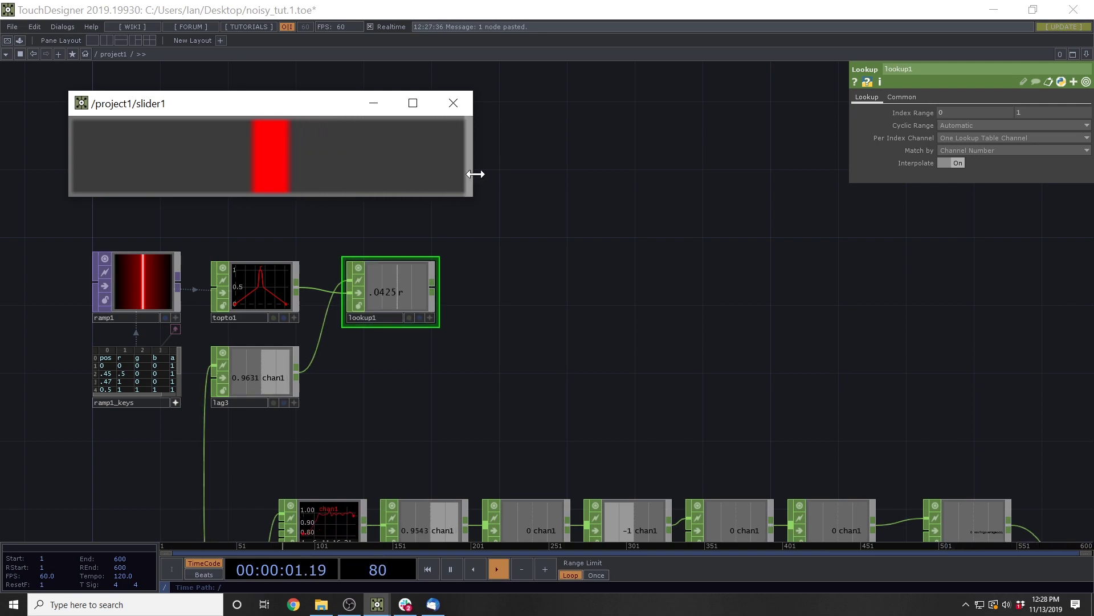
left_click_drag(463, 165, 443, 166)
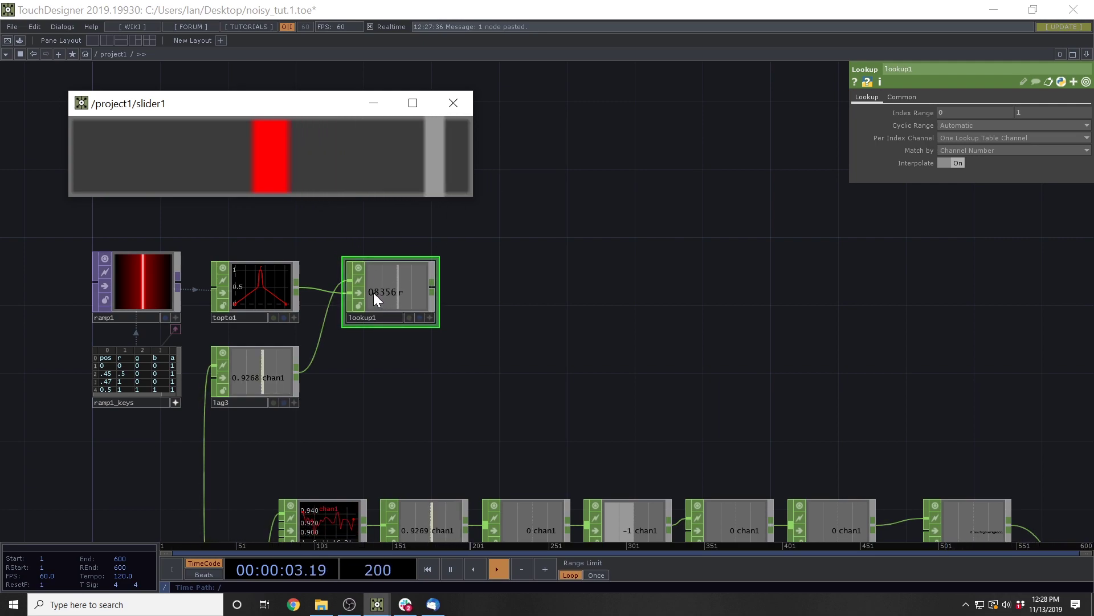
left_click(432, 171)
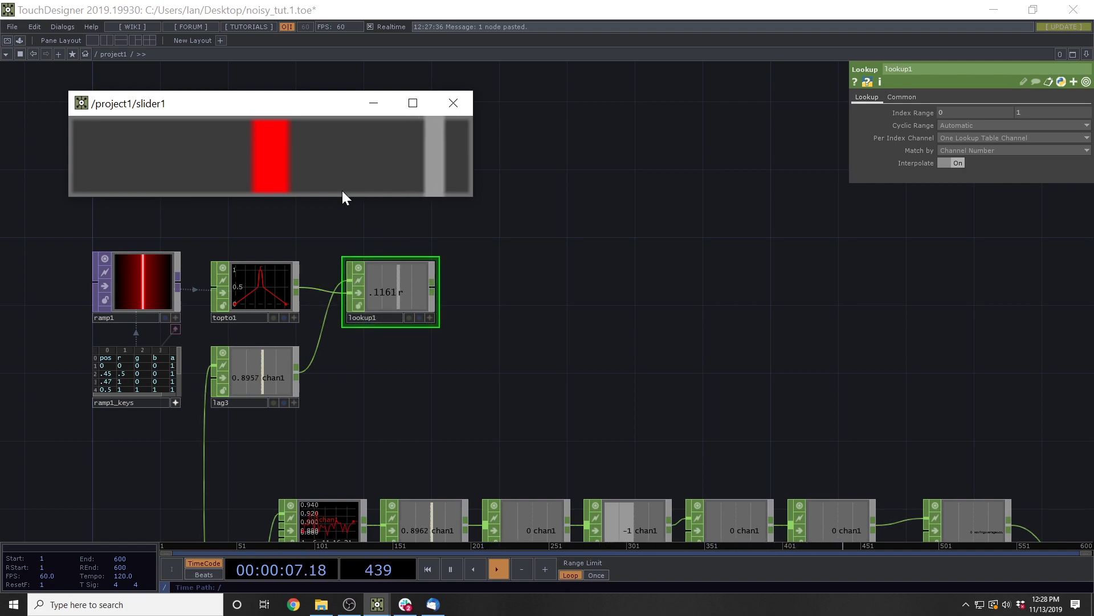
left_click(427, 166)
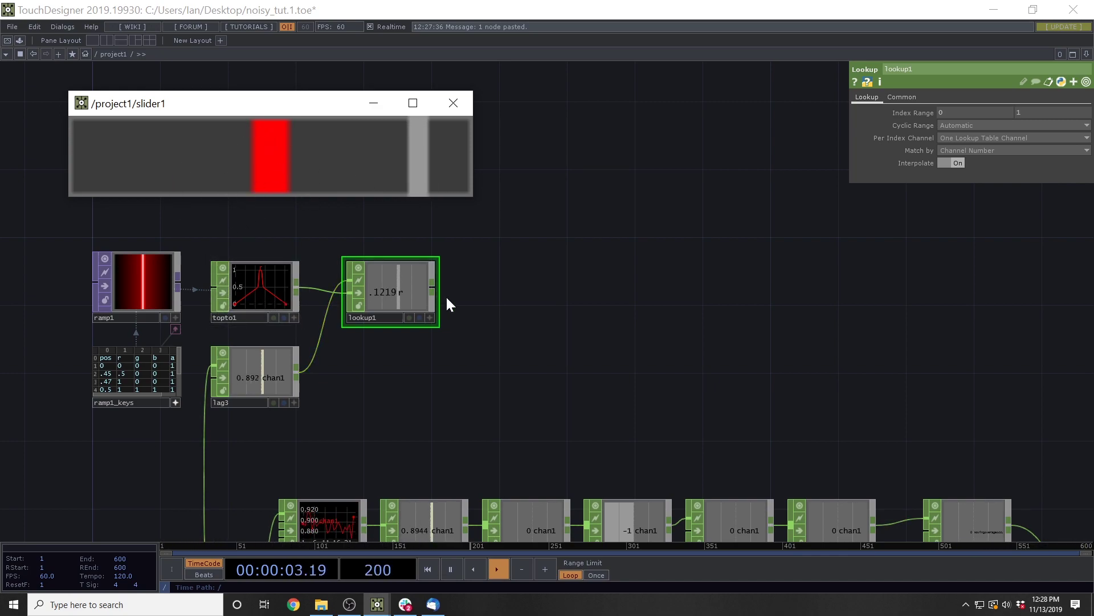
Move lookup1 farther from topto1 and insert a Math CHOP on the wire between them
left_click_drag(390, 296, 491, 293)
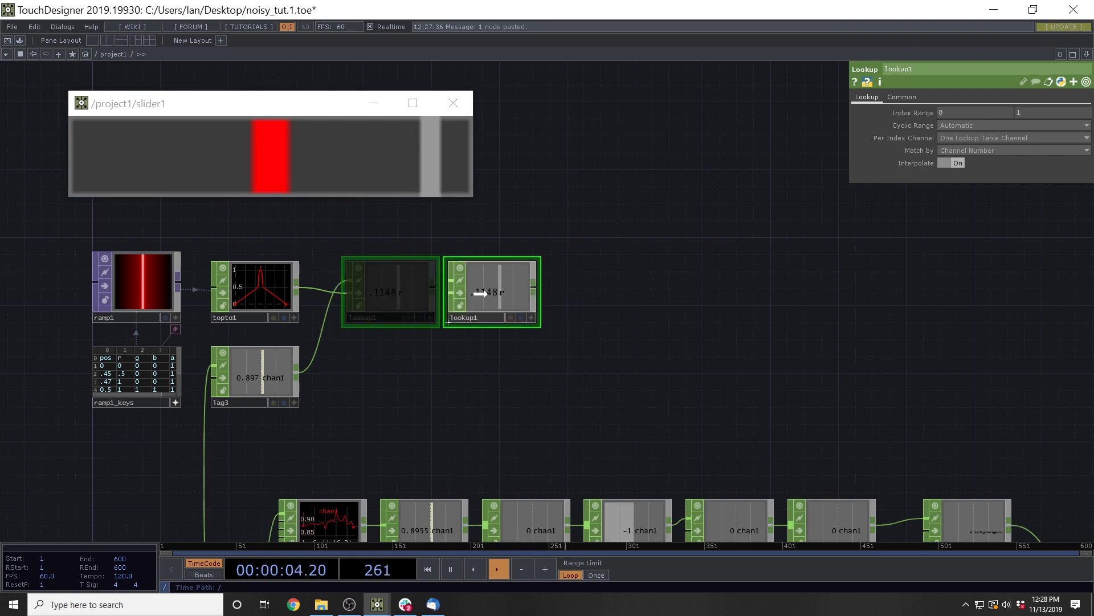
right_click(327, 287)
left_click(346, 277)
type("math")
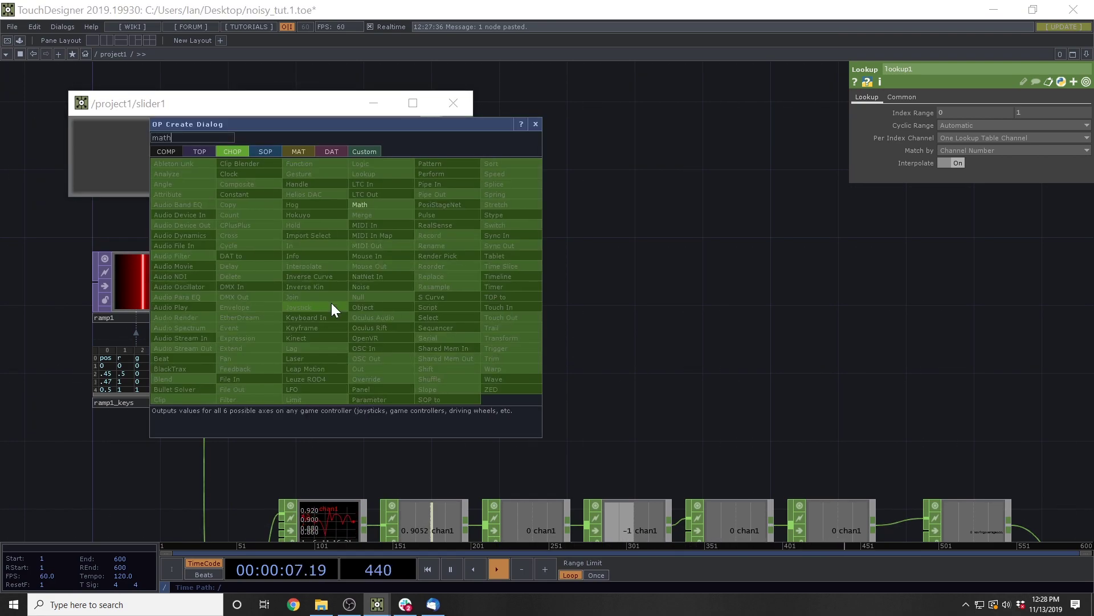
left_click(365, 205)
left_click(359, 288)
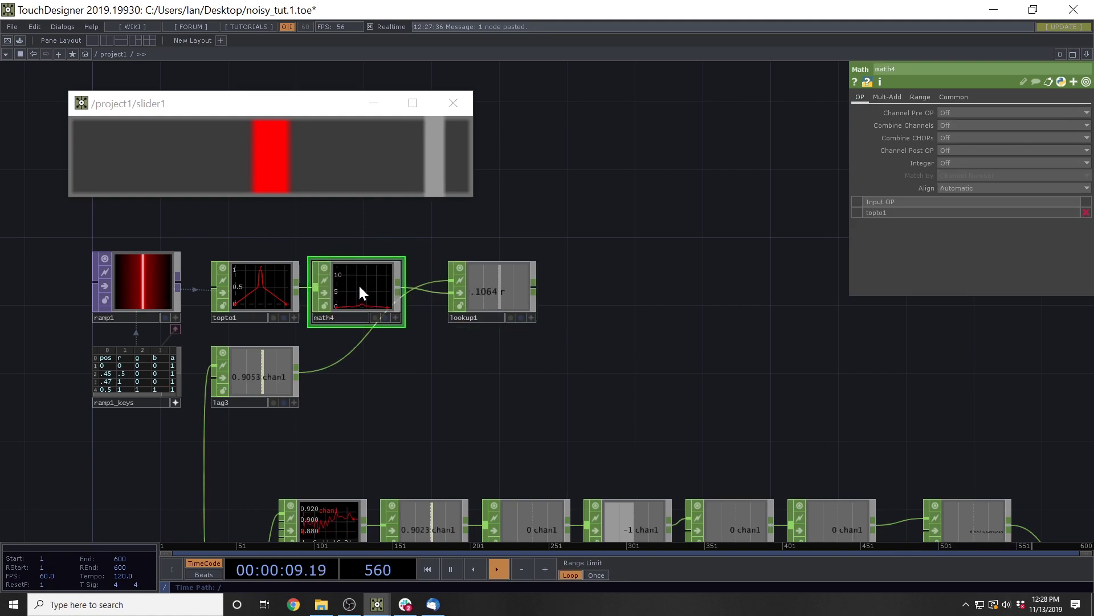
Set the lower end of math4's To Range to -1
left_click(920, 97)
left_click(973, 124)
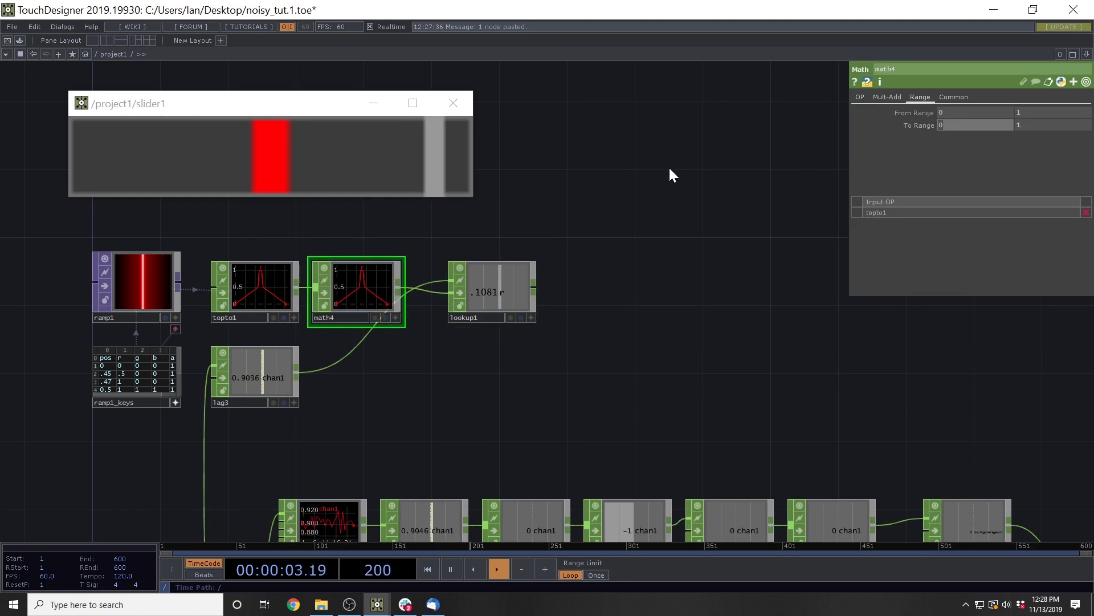
type("-1")
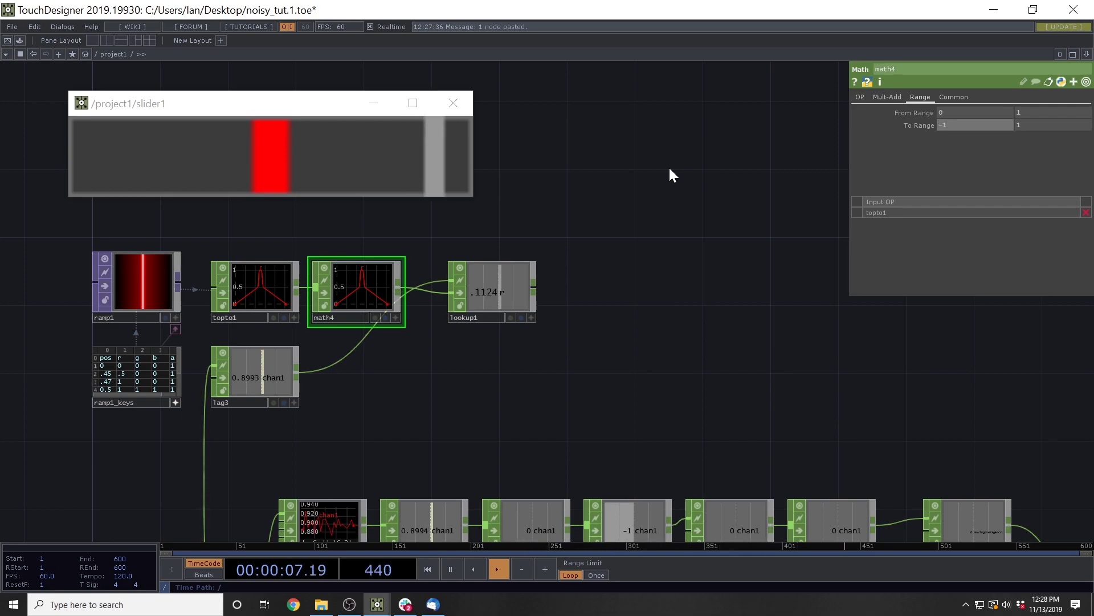
key("Return")
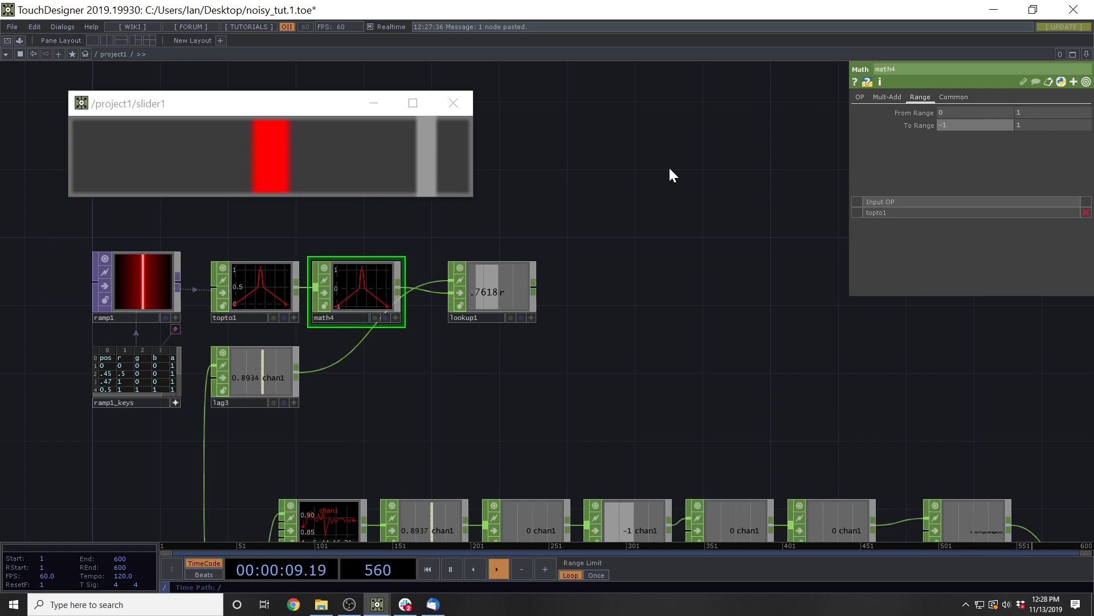
Enlarge the slider1 window slightly and move its handle around the red band's edge to test lookup1's output
scroll(458, 297, "up", 3)
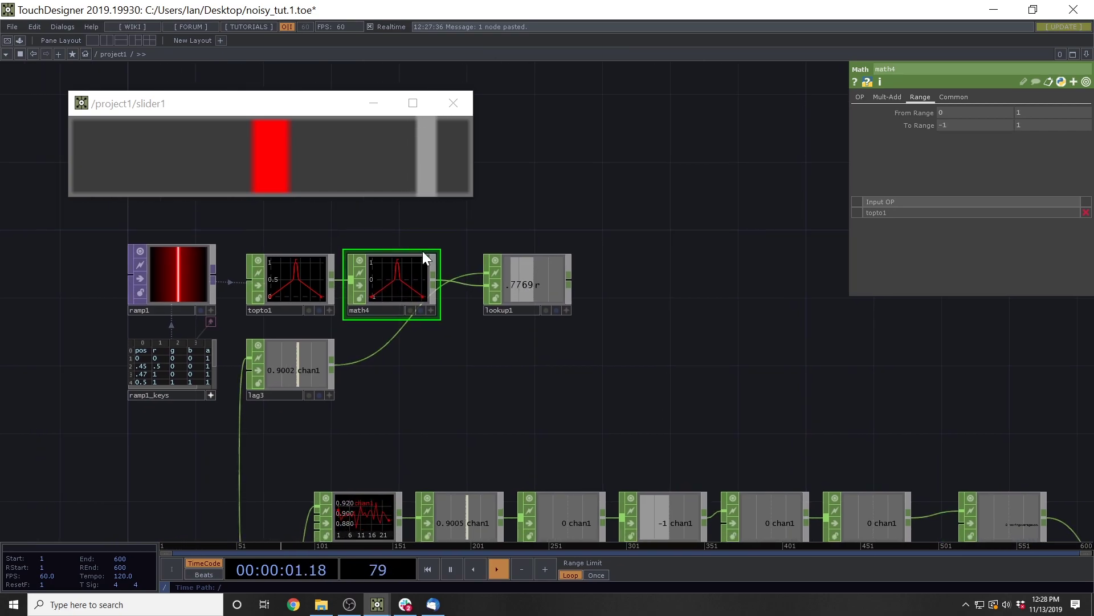
scroll(572, 281, "up", 2)
left_click_drag(329, 388, 316, 447)
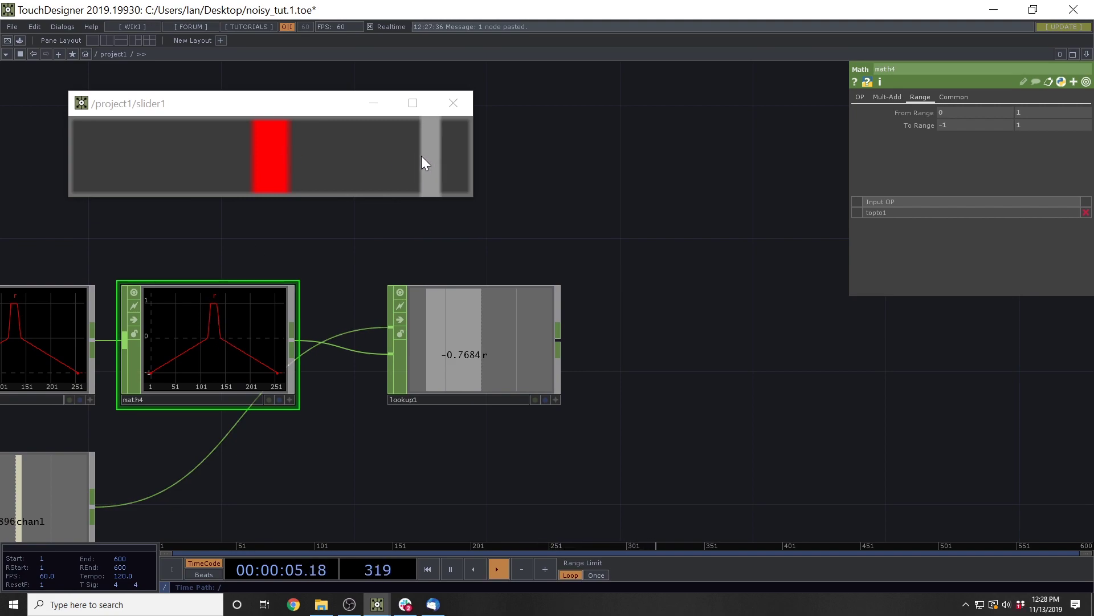
left_click_drag(422, 156, 436, 330)
left_click_drag(430, 156, 518, 205)
left_click_drag(556, 239, 578, 249)
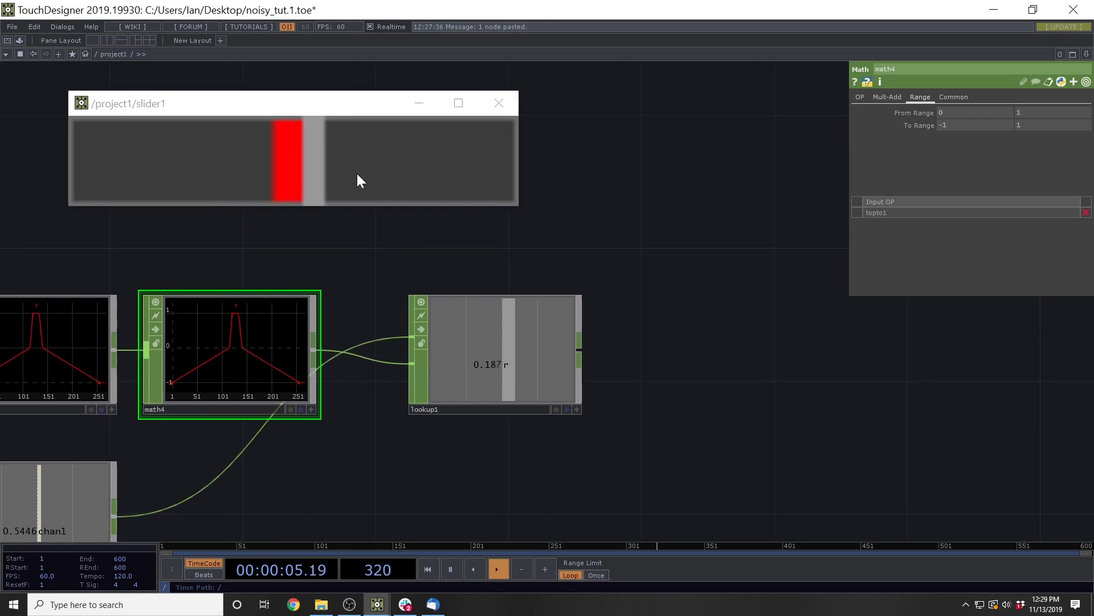
left_click(313, 170)
mouse_move(313, 170)
left_mouse_down()
mouse_move(476, 174)
mouse_move(301, 180)
mouse_move(329, 179)
left_mouse_up()
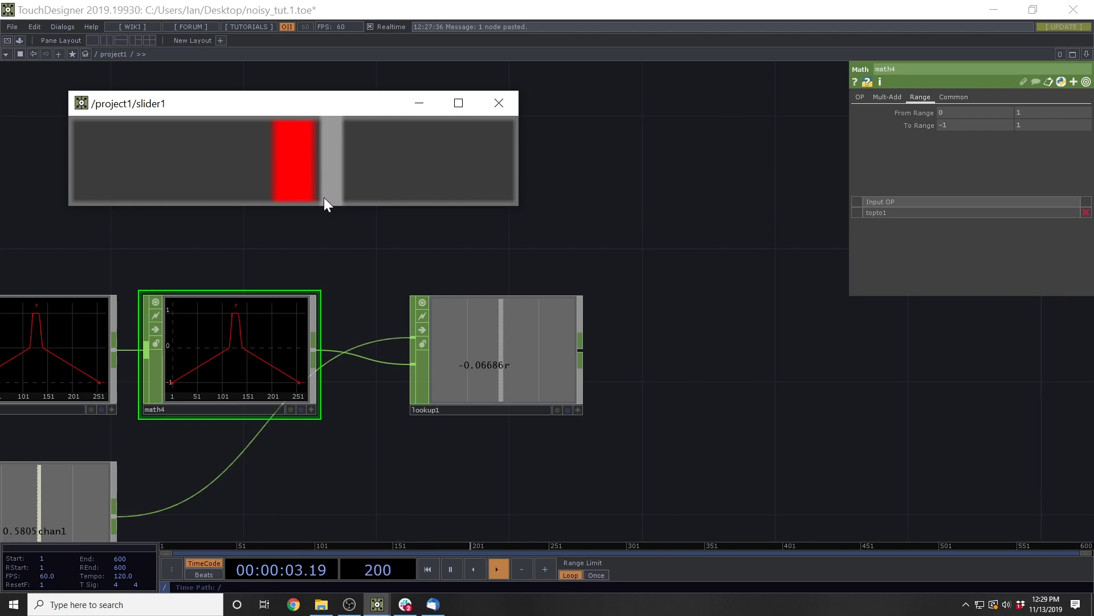
Insert an empty row above the .45 key and another below the .55 key in the ramp1_keys table
left_click_drag(223, 262, 377, 232)
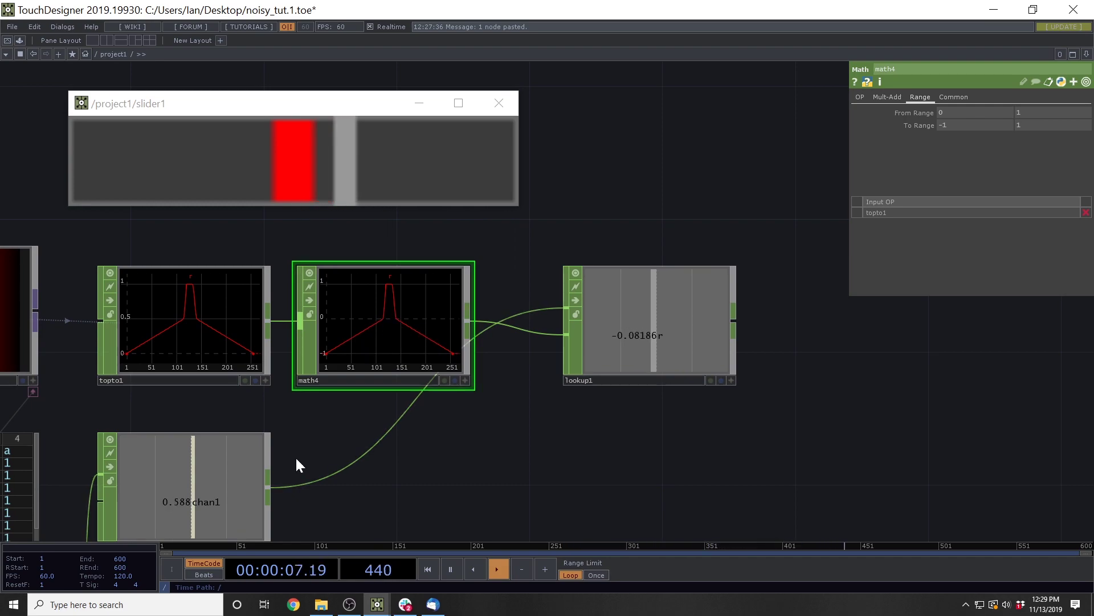
left_click_drag(296, 460, 435, 405)
left_click_drag(202, 384, 257, 375)
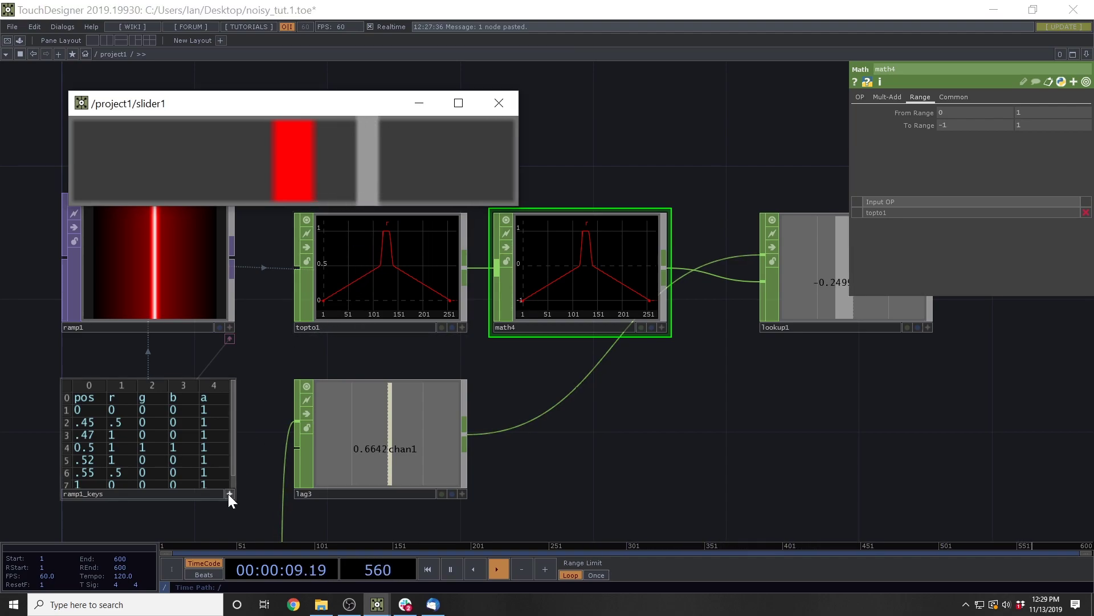
right_click(67, 424)
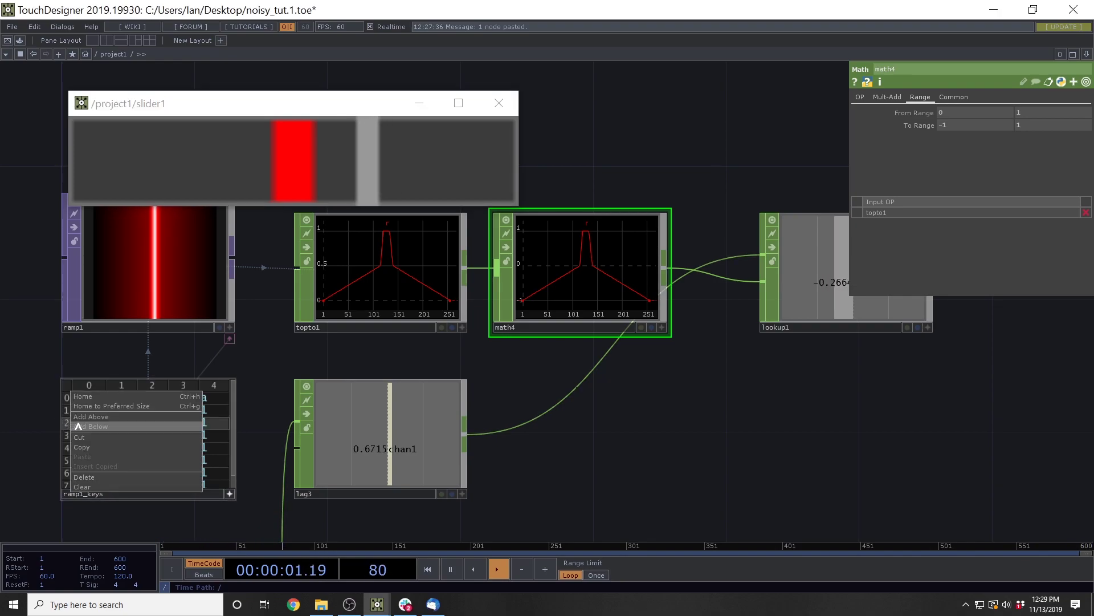
left_click(90, 419)
scroll(91, 426, "down", 1)
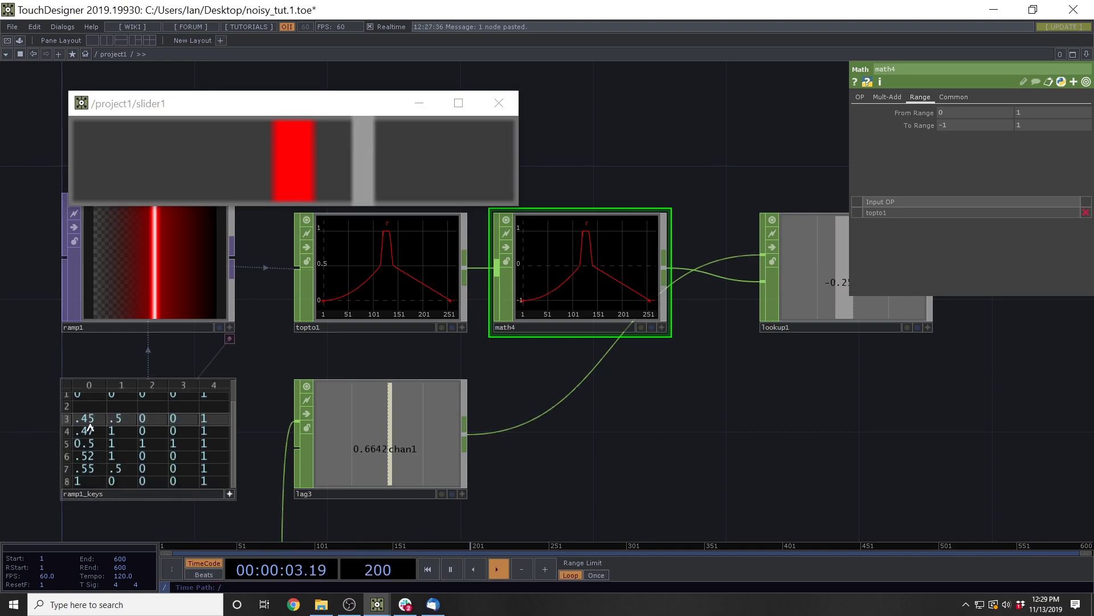
right_click(68, 472)
left_click(112, 466)
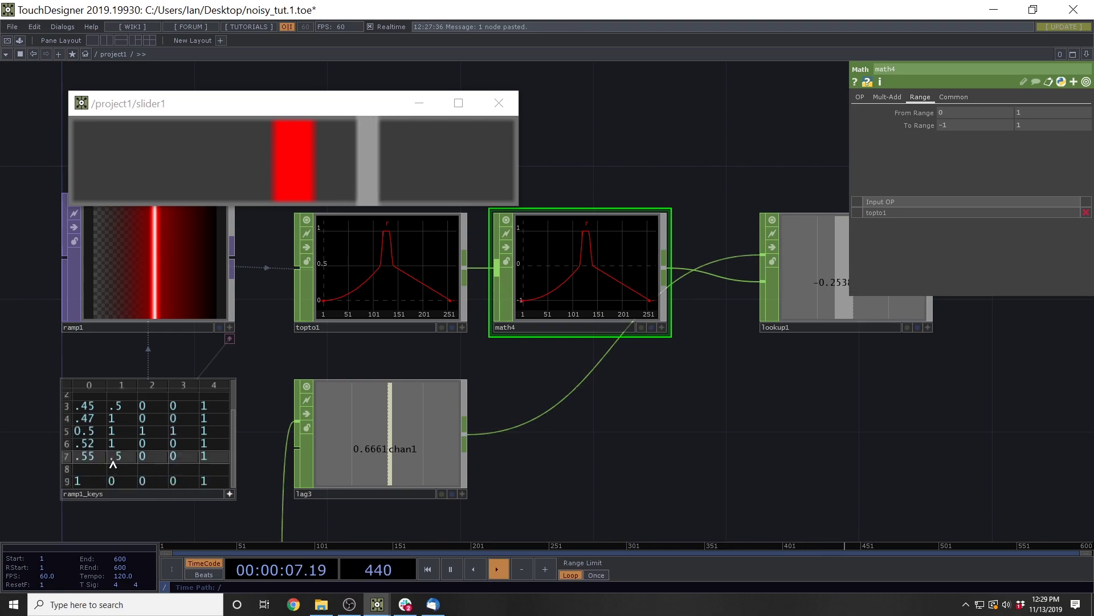
Fill the empty row above the .45 key with position .4, r 0, g 0, b 0 and a 1
scroll(113, 464, "up", 2)
left_click(90, 422)
type(".4")
key("Tab")
type("0")
key("Tab")
type("0")
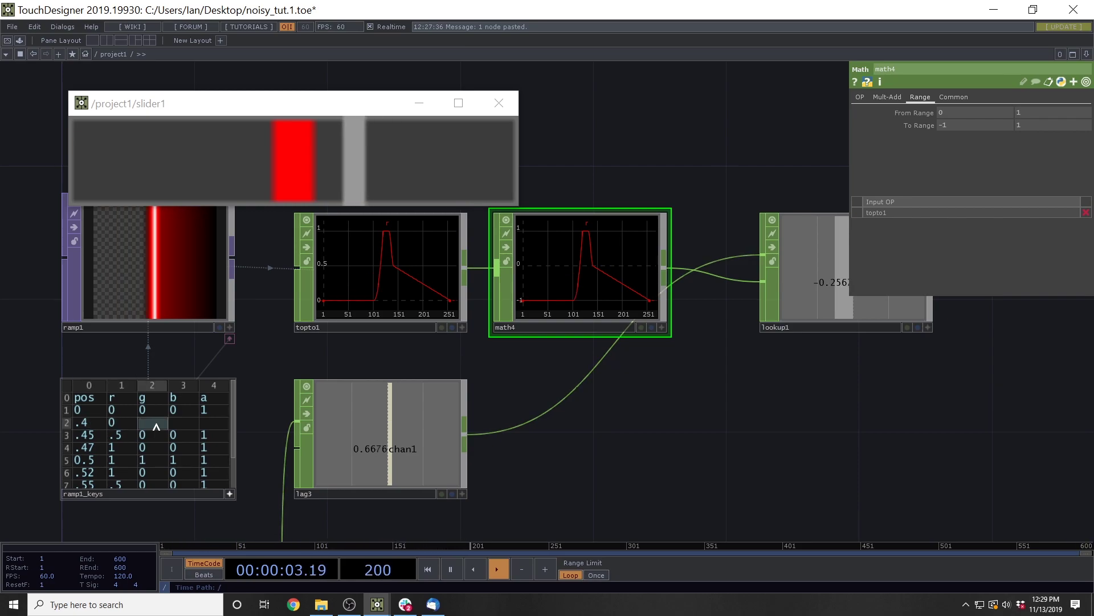
key("Tab")
type("0")
key("Tab")
type("1")
key("Tab")
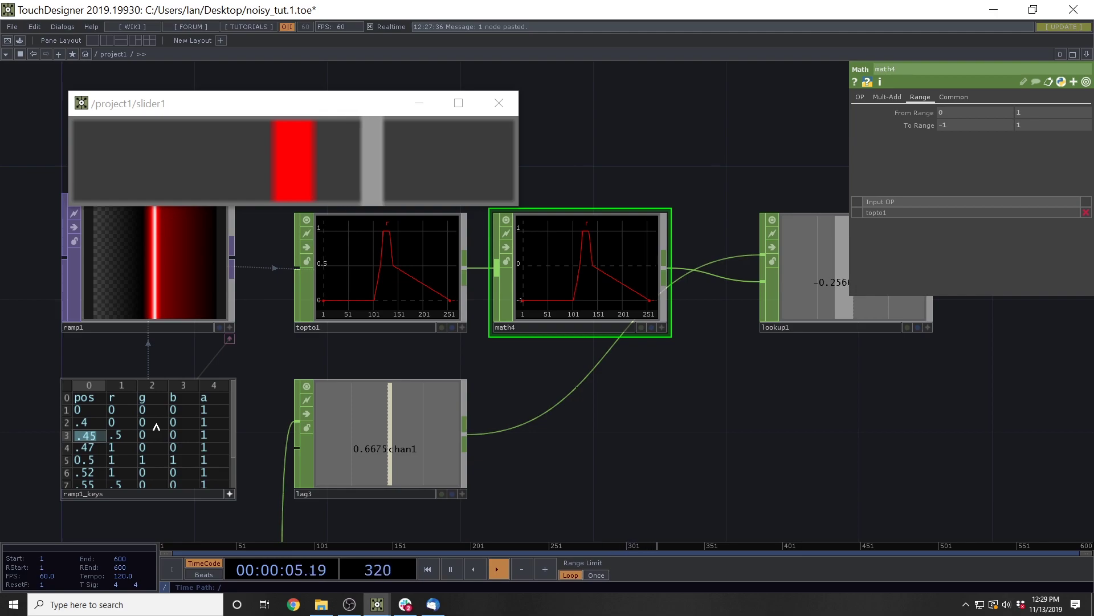
Fill the empty row below the .55 key with position .6, r 0, g 0, b 0 and a 1
scroll(158, 432, "down", 2)
left_click(96, 470)
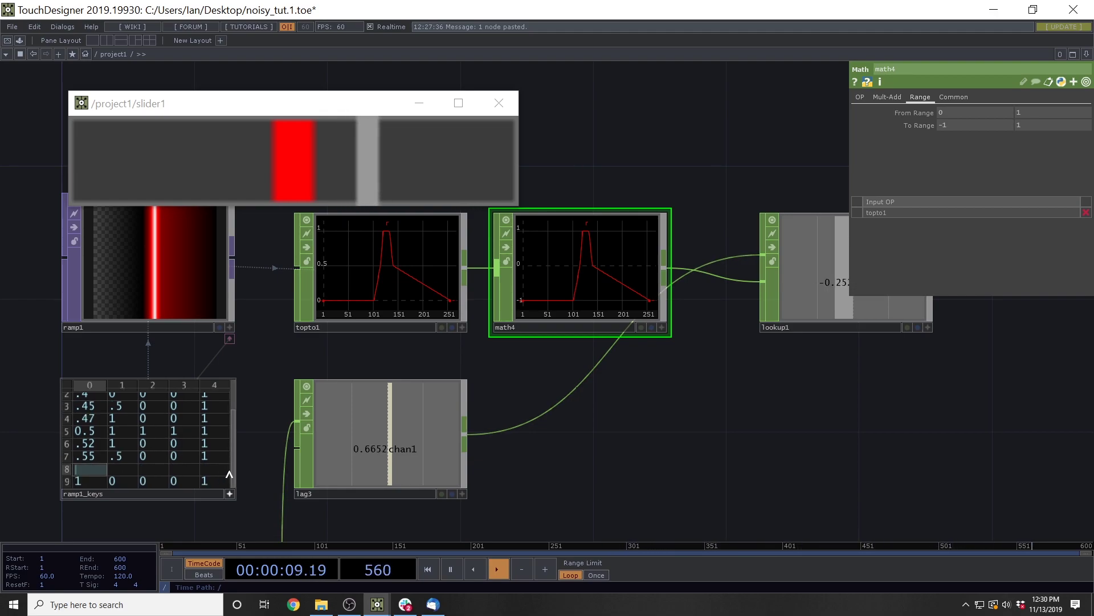
type(".6")
key("Tab")
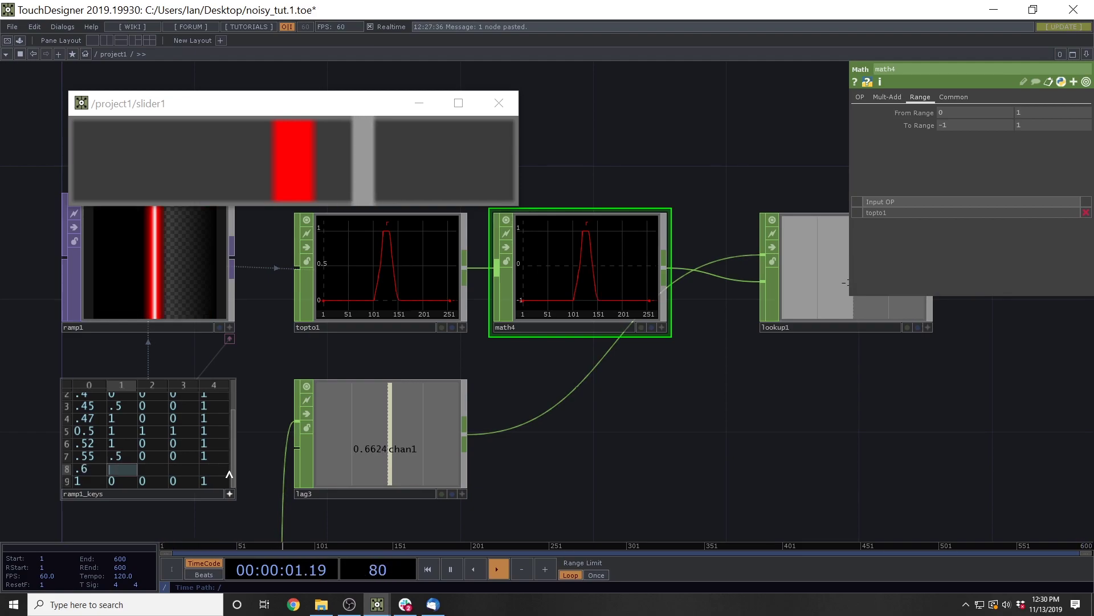
type("0")
key("Tab")
type("0")
key("Tab")
type("0")
key("Tab")
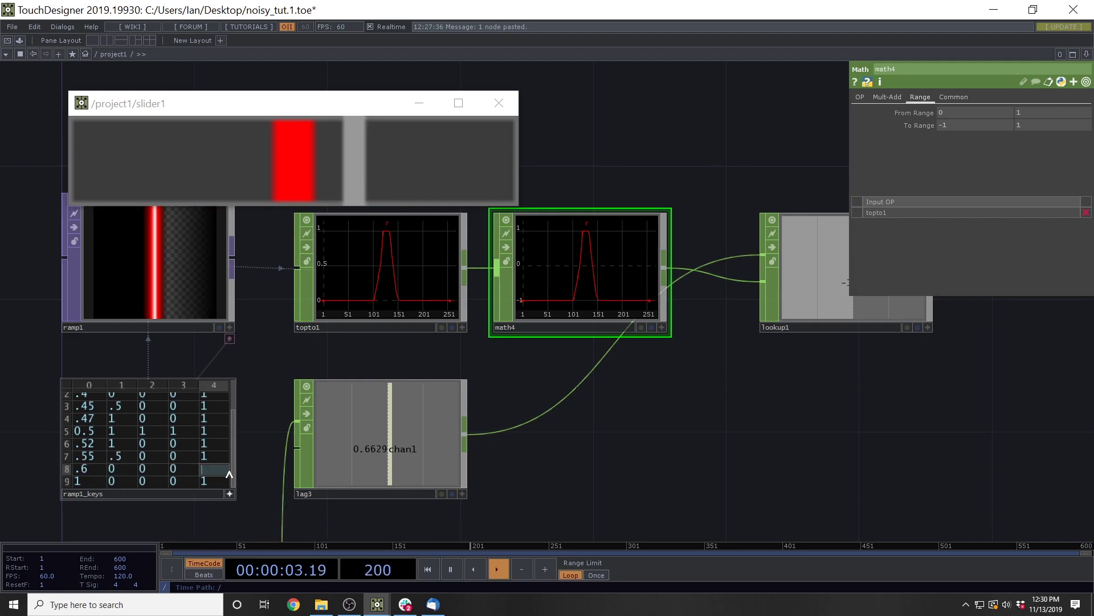
type("1")
Move slider1's handle into the red band and back to its outer edge to check lookup1's output with the steeper curve
left_click_drag(532, 459, 434, 486)
left_click_drag(673, 446, 585, 461)
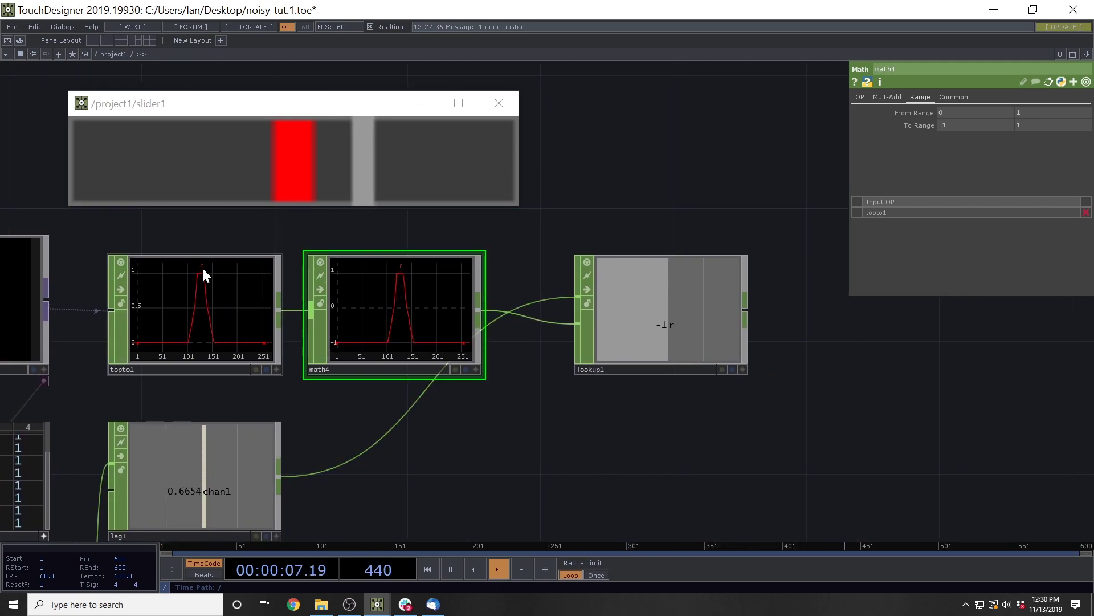
left_click_drag(363, 184, 314, 186)
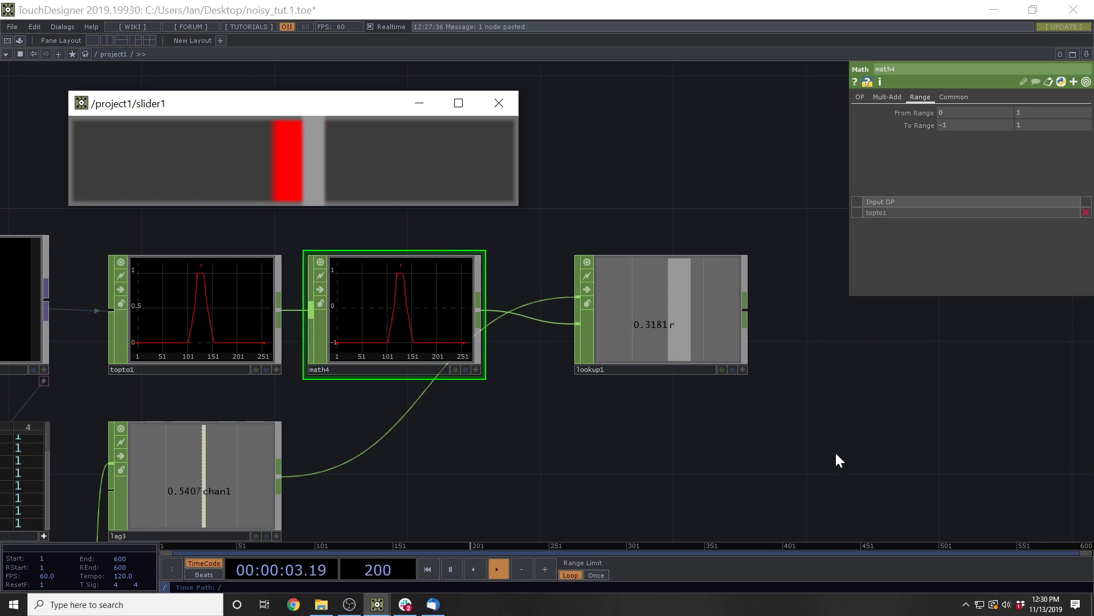
left_click_drag(843, 454, 575, 399)
scroll(536, 393, "down", 4)
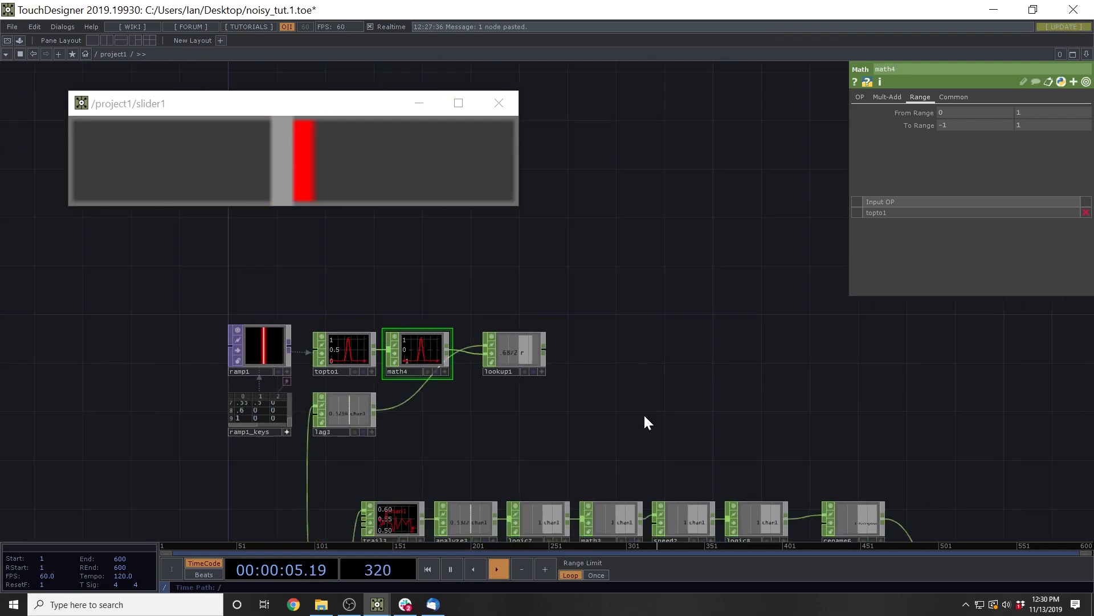
left_click_drag(702, 424, 572, 340)
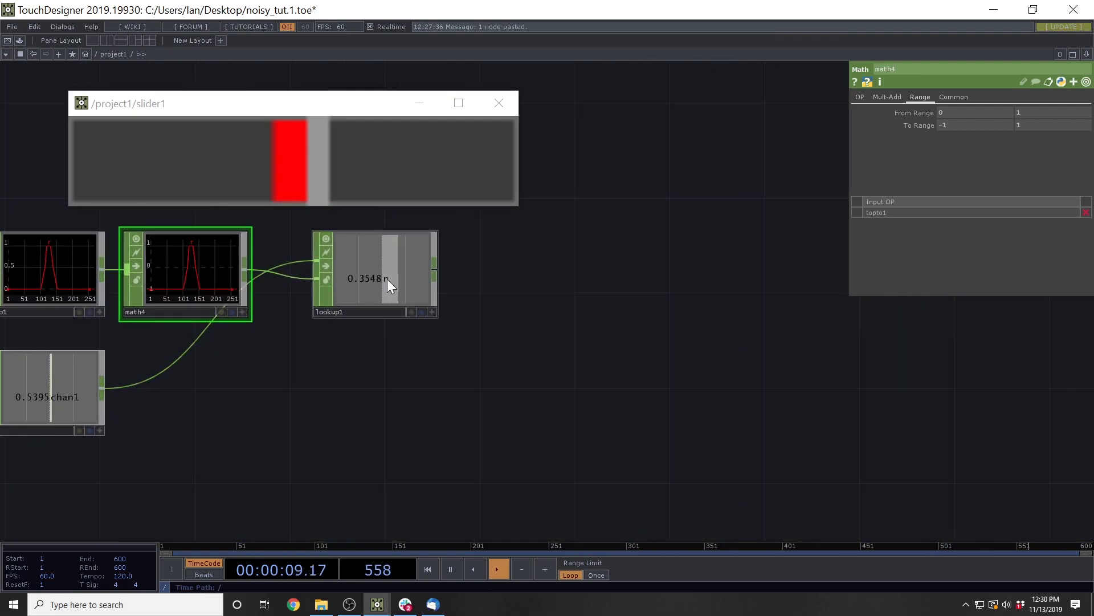
left_click_drag(308, 173, 332, 171)
Duplicate speed2 and logic8, place the copies beside lookup1, and wire lookup1 into the copied Speed CHOP
scroll(576, 334, "down", 6)
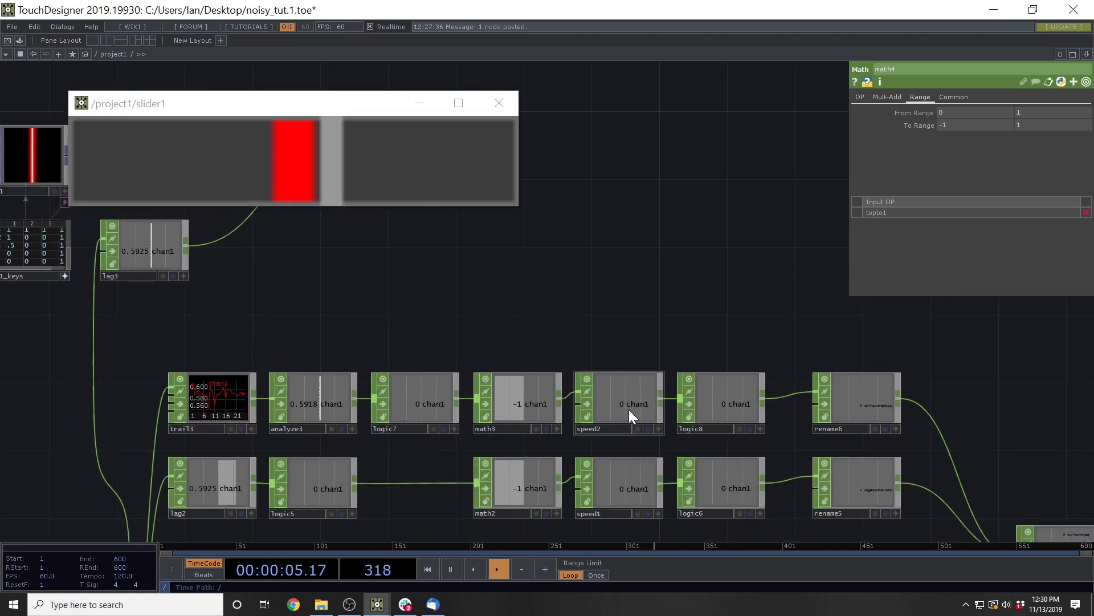
left_click(628, 409)
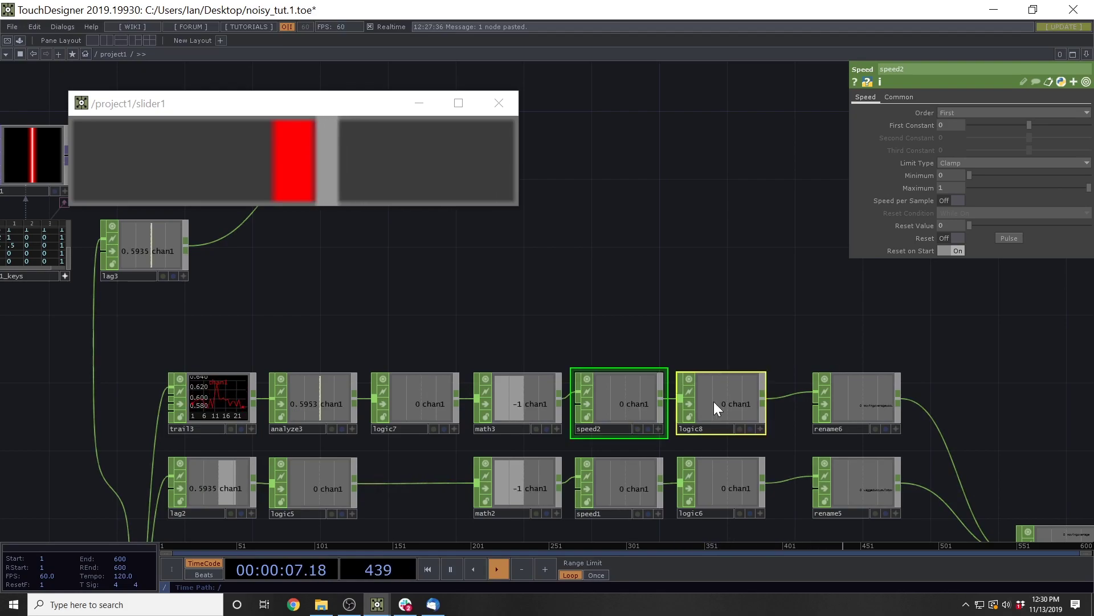
key("ctrl+c")
key("ctrl+v")
left_click_drag(628, 498, 611, 227)
left_click_drag(618, 352, 666, 519)
left_click_drag(472, 328, 610, 373)
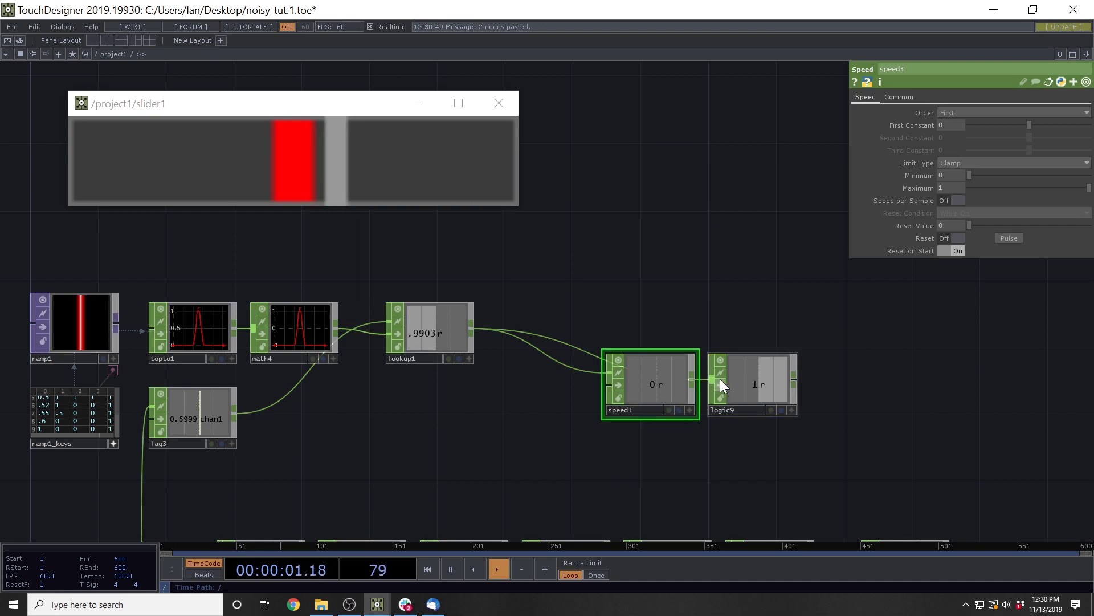
Remove the direct wire from lookup1 to logic9 and line up speed3 and logic9 in a row after lookup1
left_click_drag(765, 378, 764, 327)
left_click_drag(693, 381, 711, 329)
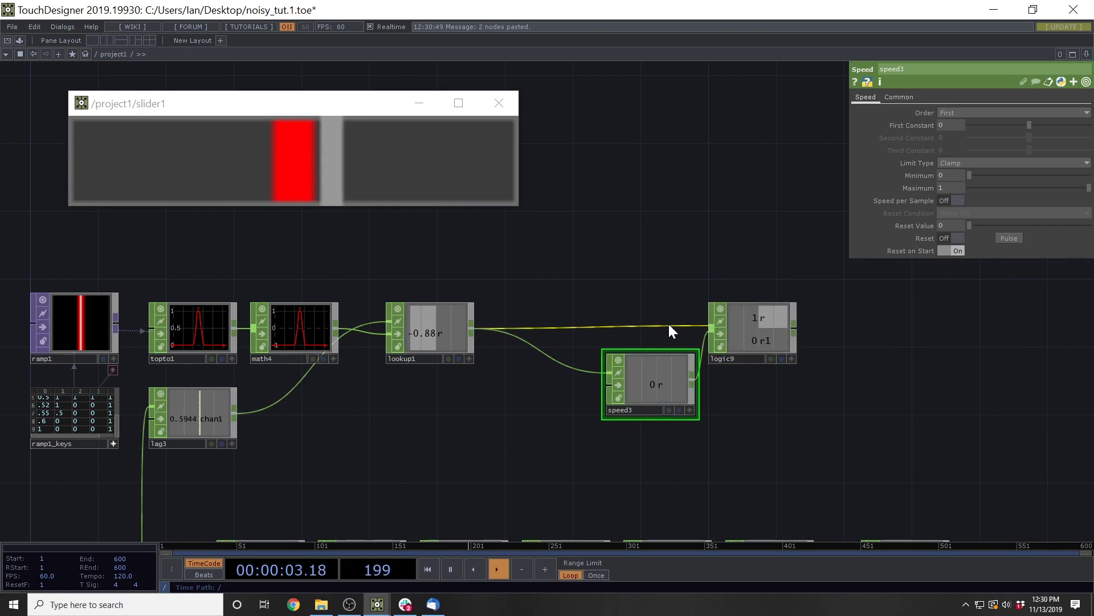
right_click(670, 326)
left_click(679, 357)
left_click_drag(672, 395, 563, 344)
left_click_drag(767, 340, 683, 340)
left_click_drag(625, 275, 590, 274)
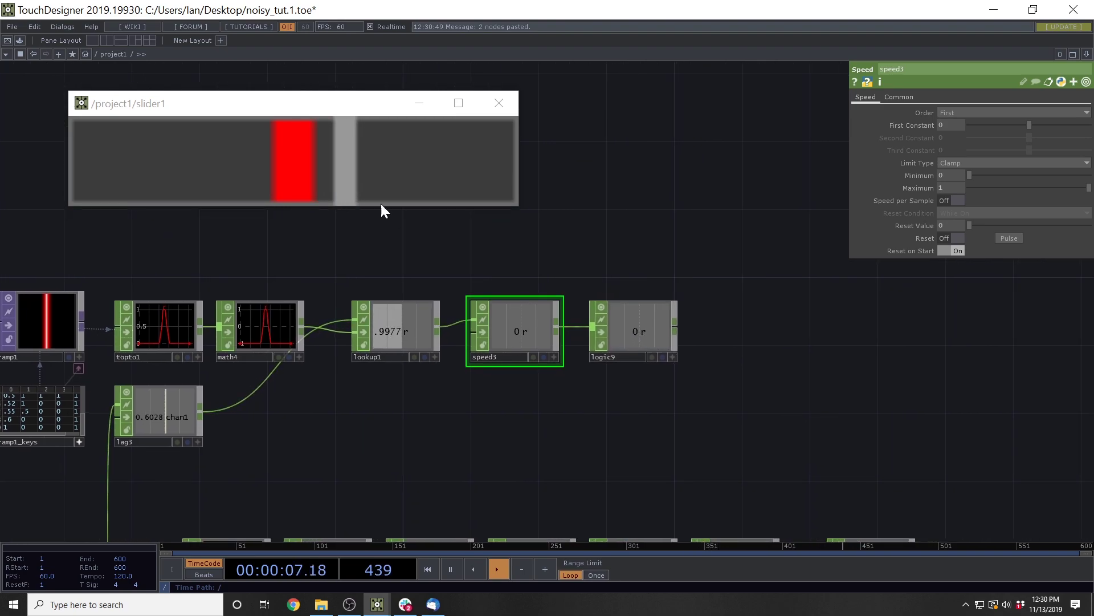
Move slider1's handle into the red band to test the chain, and set logic9's upper bound to 0.5
left_click_drag(335, 181, 314, 181)
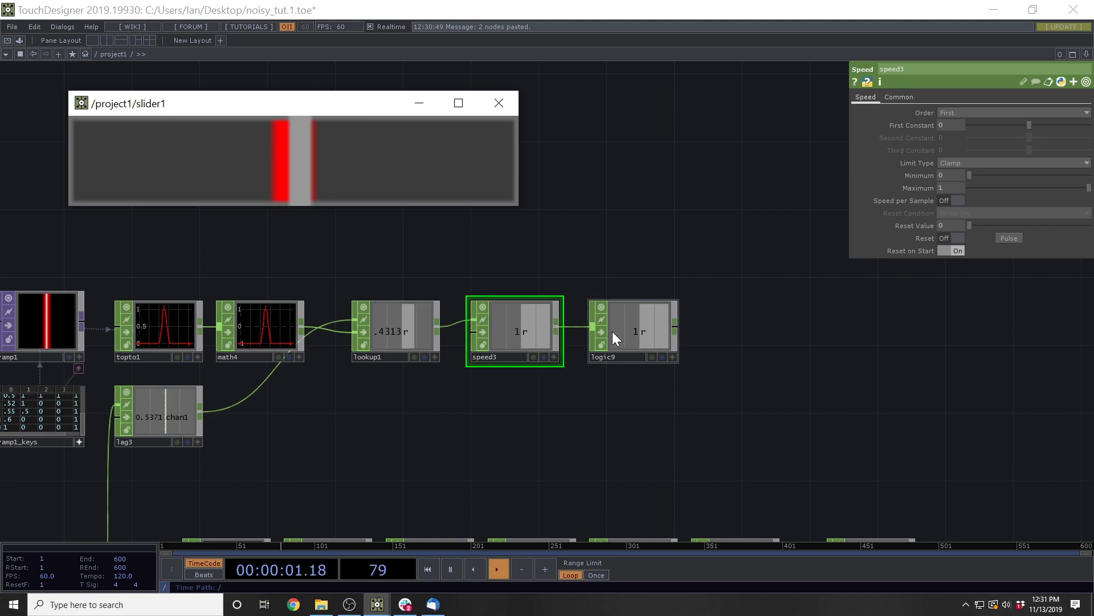
left_click(662, 317)
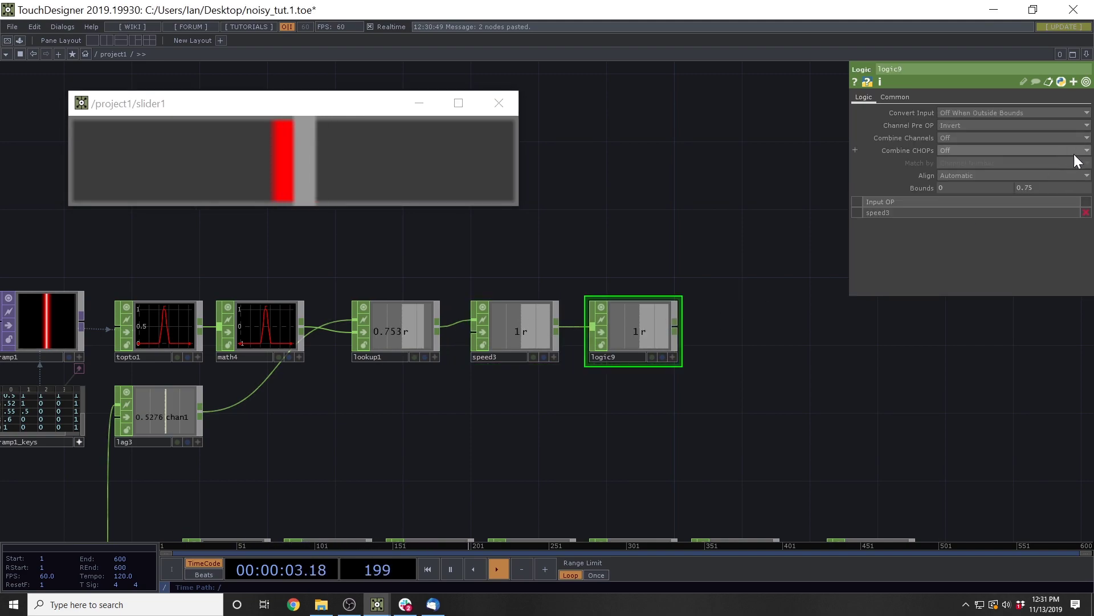
left_click(1025, 188)
type("0.5")
key("Return")
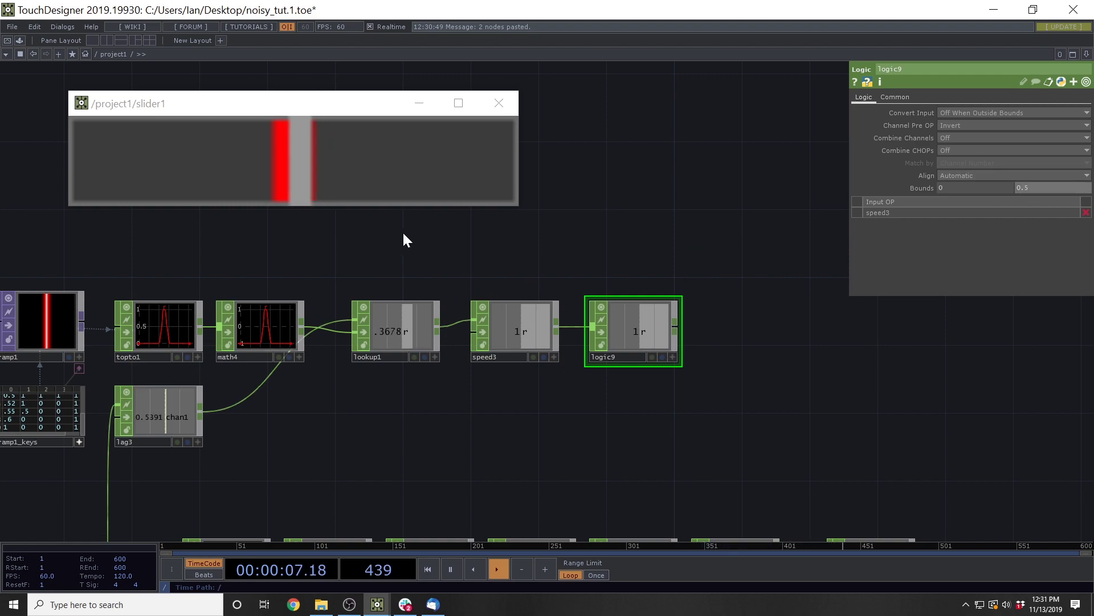
Move slider1's handle around the red band's edge and examine math4's curve against lookup1's output
mouse_move(315, 182)
left_mouse_down()
mouse_move(330, 181)
mouse_move(301, 172)
mouse_move(327, 170)
mouse_move(311, 170)
left_mouse_up()
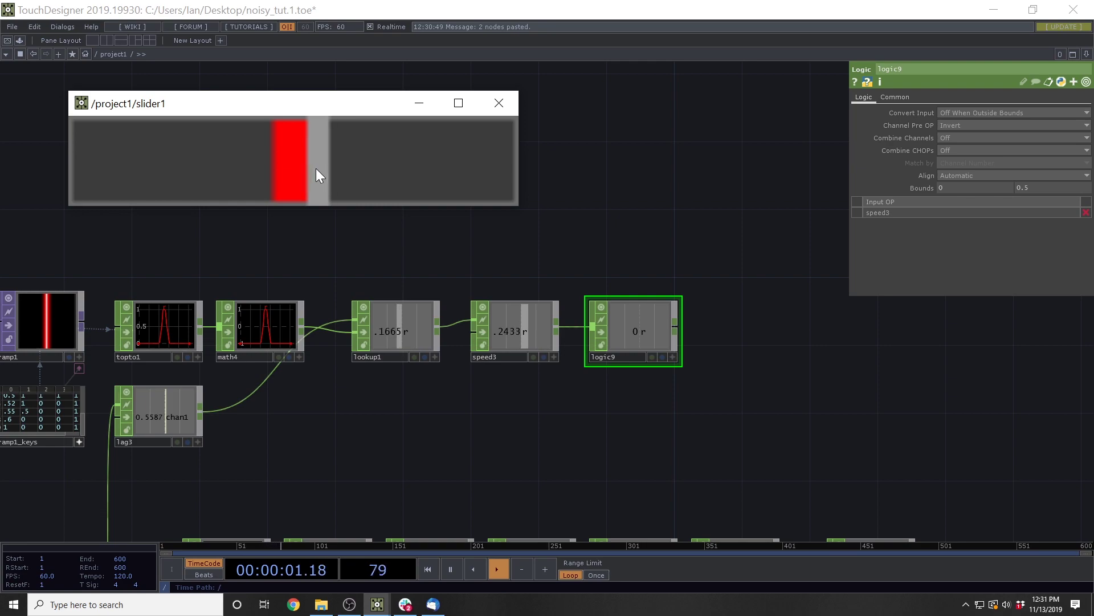
scroll(316, 319, "up", 5)
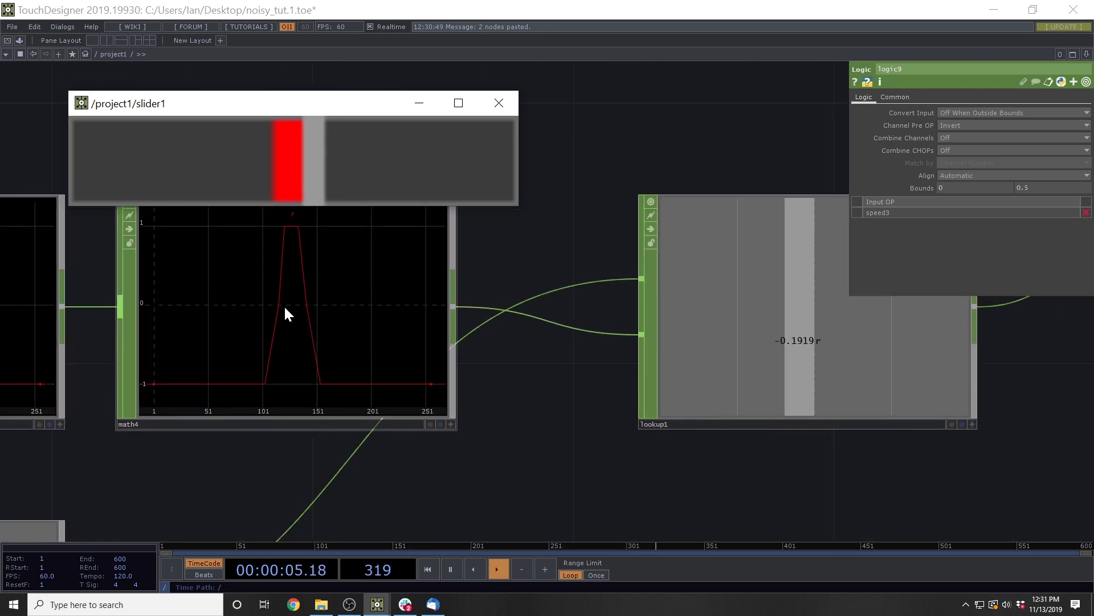
scroll(291, 312, "down", 5)
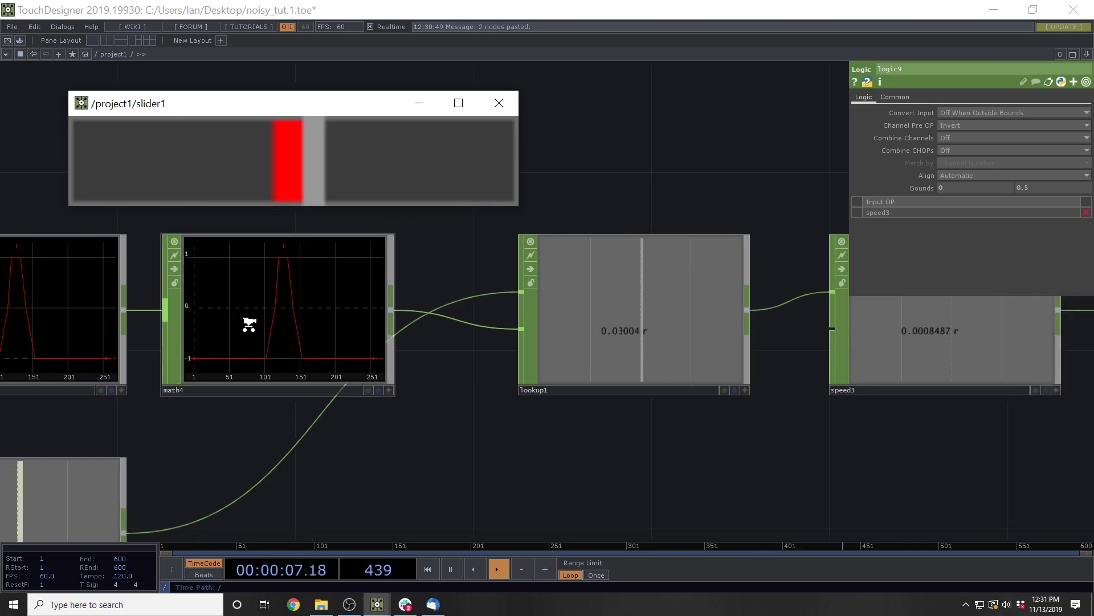
Duplicate rename6, place the copy in line with logic9, and connect logic9's output to it
left_click_drag(576, 451, 416, 444)
scroll(436, 442, "down", 3)
left_click_drag(737, 475, 382, 313)
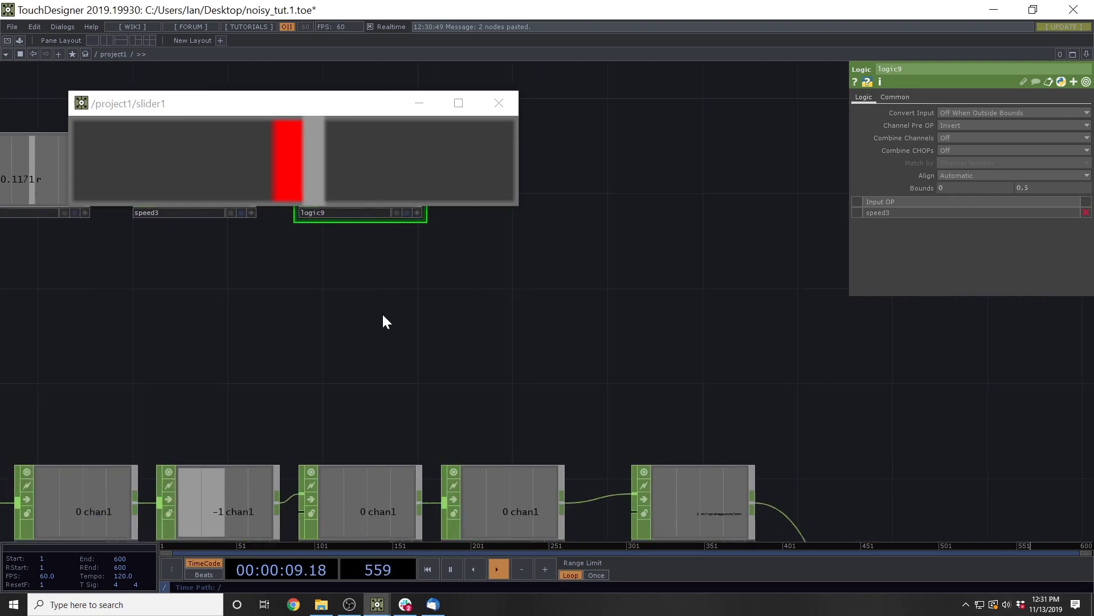
scroll(382, 322, "down", 3)
left_click_drag(459, 335, 425, 384)
left_click(556, 508)
key("ctrl+c")
key("ctrl+v")
scroll(568, 397, "down", 3)
left_click_drag(556, 525, 556, 297)
left_click_drag(431, 297, 572, 299)
Set rename7's output channel name to WeightedAccumulator
left_click(984, 125)
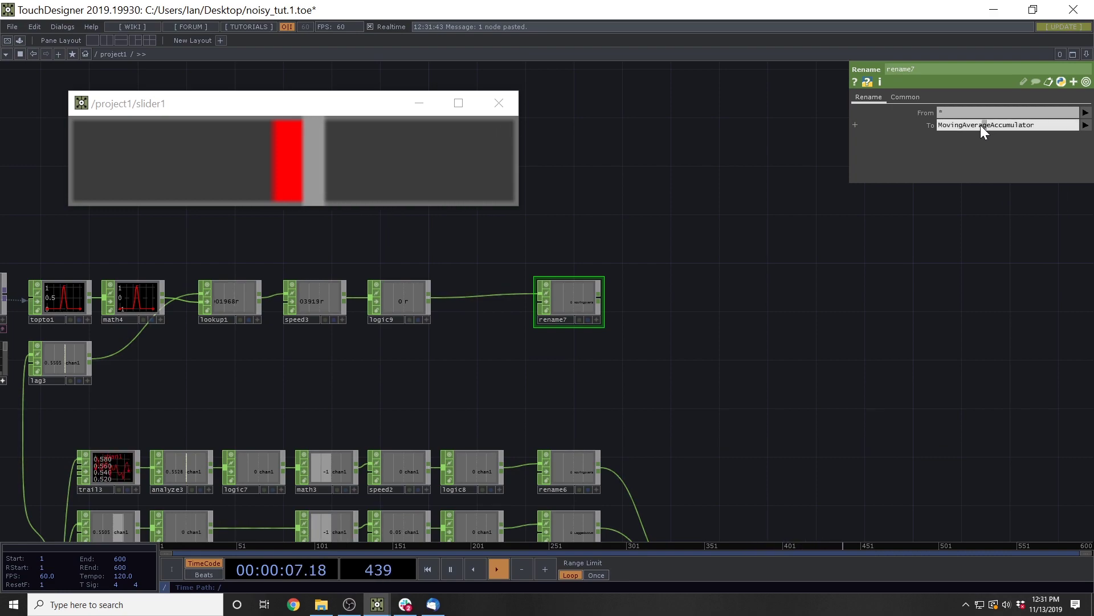
left_click_drag(979, 127, 908, 132)
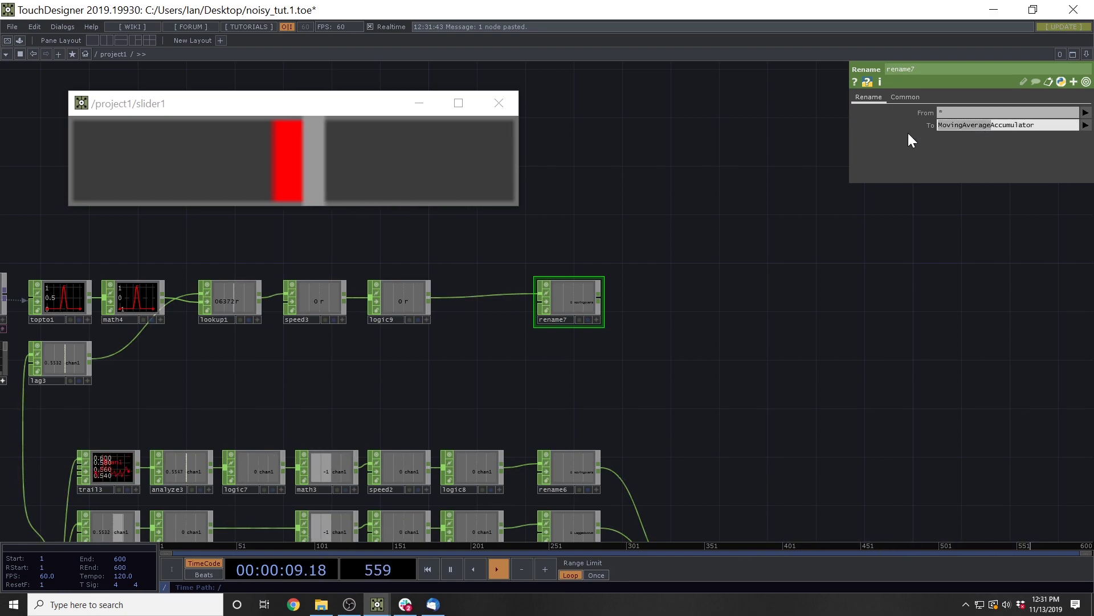
type("Weighted")
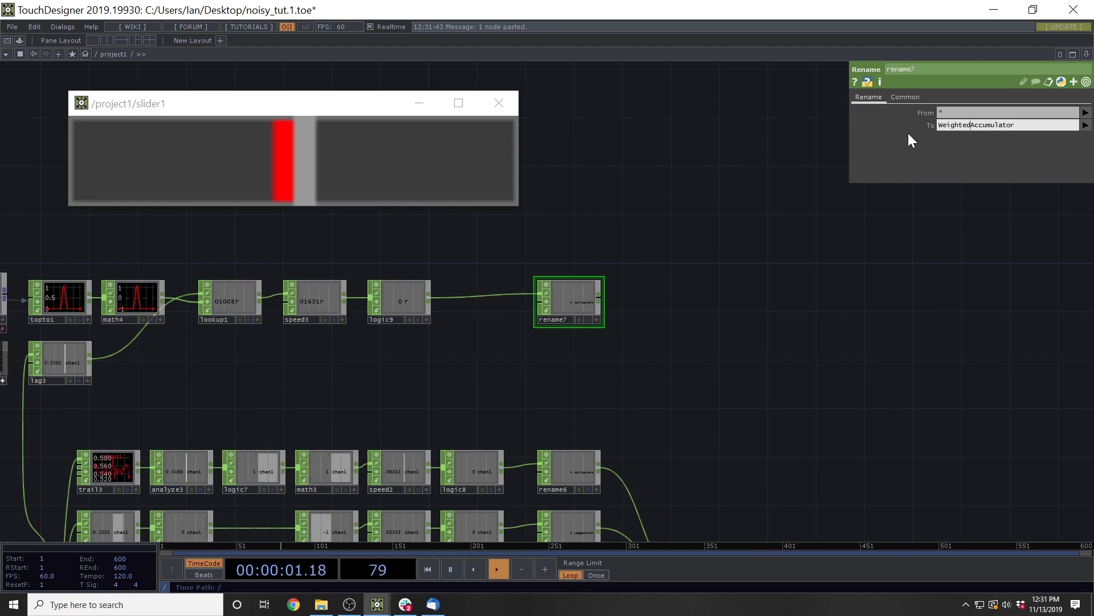
key("Return")
Connect rename7's output to merge1 alongside the other renamed channels
scroll(594, 183, "down", 4)
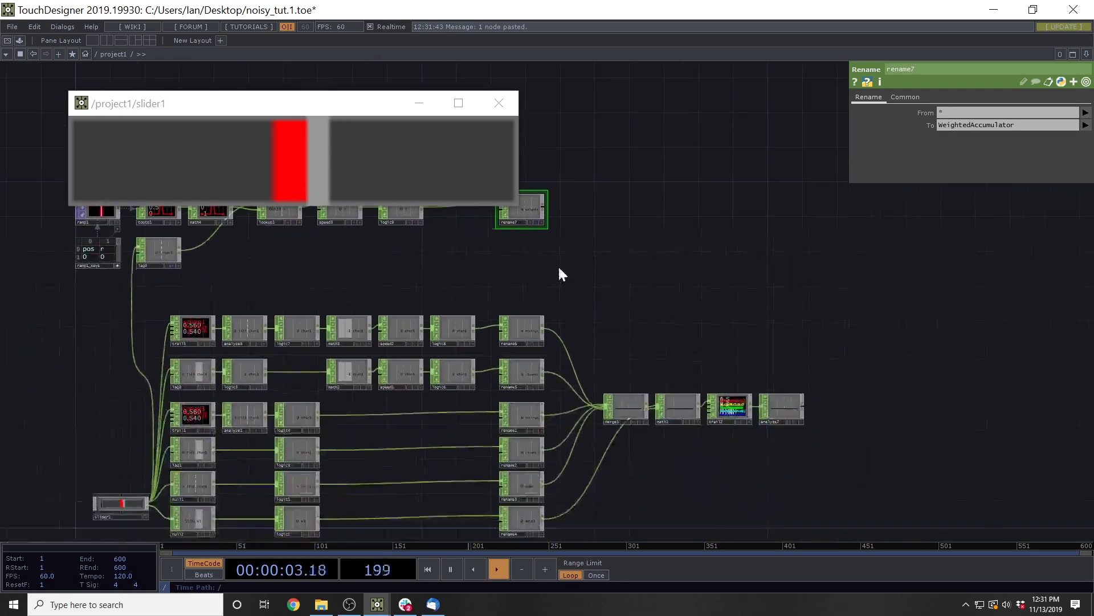
left_click_drag(579, 400, 607, 407)
left_click_drag(661, 309, 629, 289)
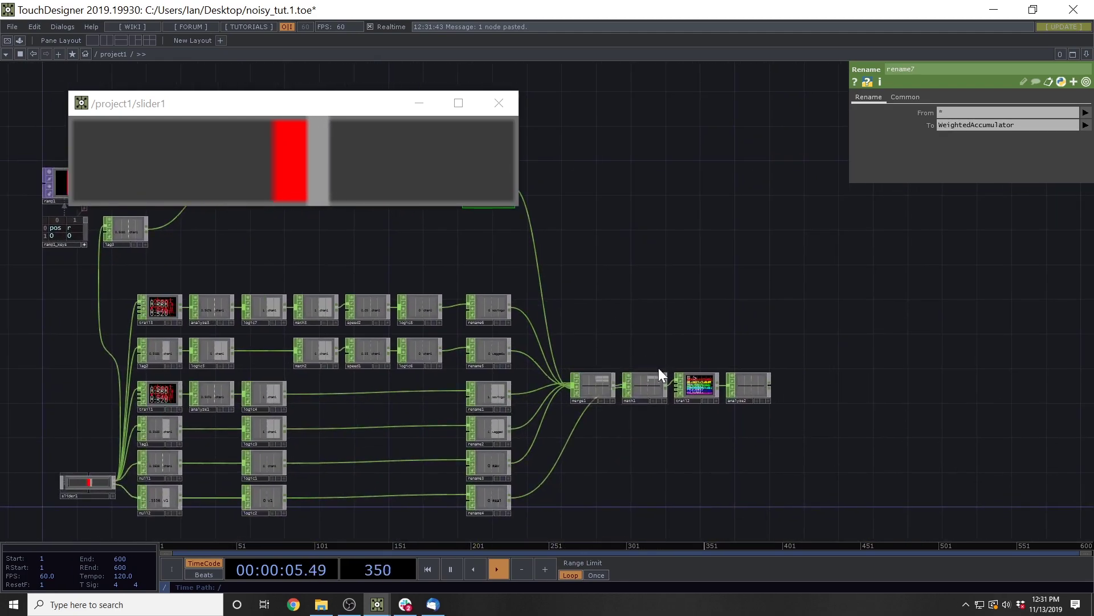
Open analyze2's viewer in a floating window, move it clear of the network and widen it
right_click(747, 385)
left_click(767, 379)
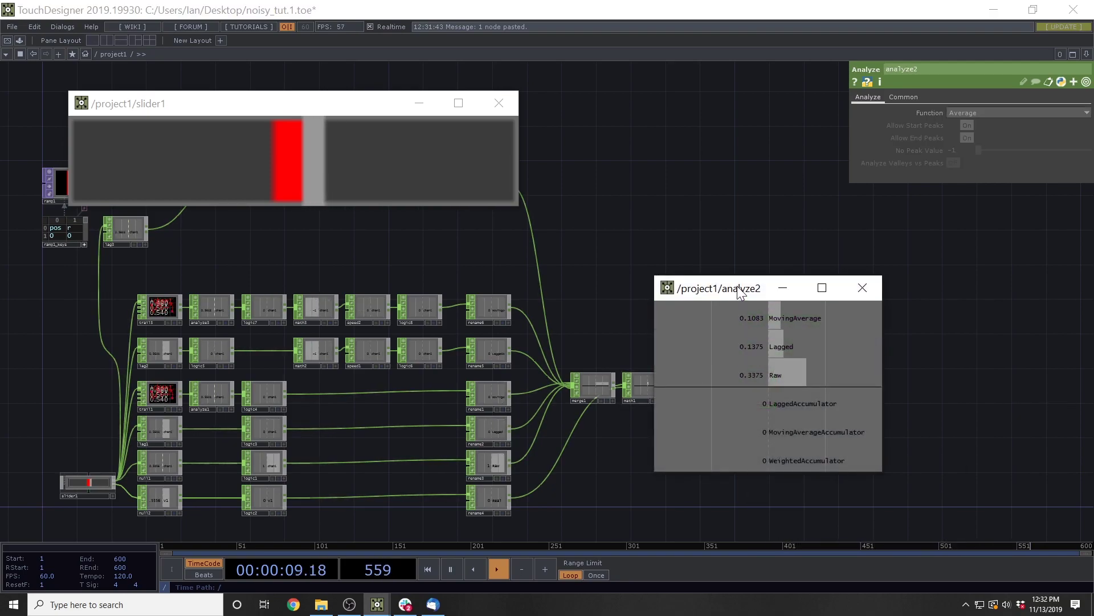
left_click_drag(737, 275, 737, 188)
left_click_drag(882, 342, 982, 341)
Examine the weighted chain from math4's curve through lookup1 and speed3 alongside the channel averages in analyze2's viewer
left_click_drag(586, 209, 648, 331)
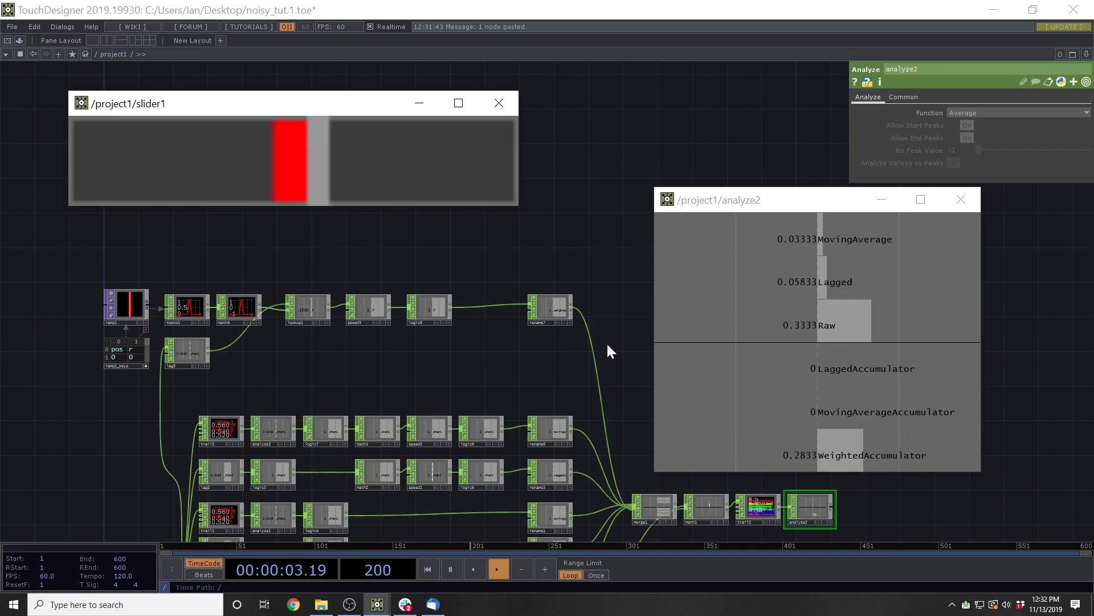
scroll(247, 309, "up", 6)
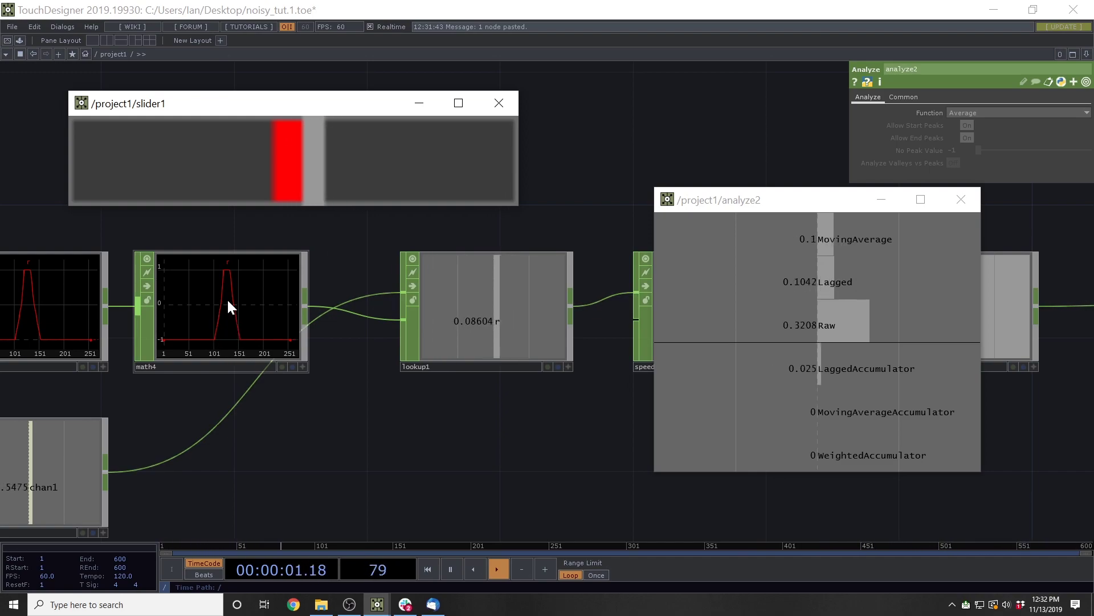
left_click_drag(487, 460, 365, 441)
scroll(419, 449, "down", 3)
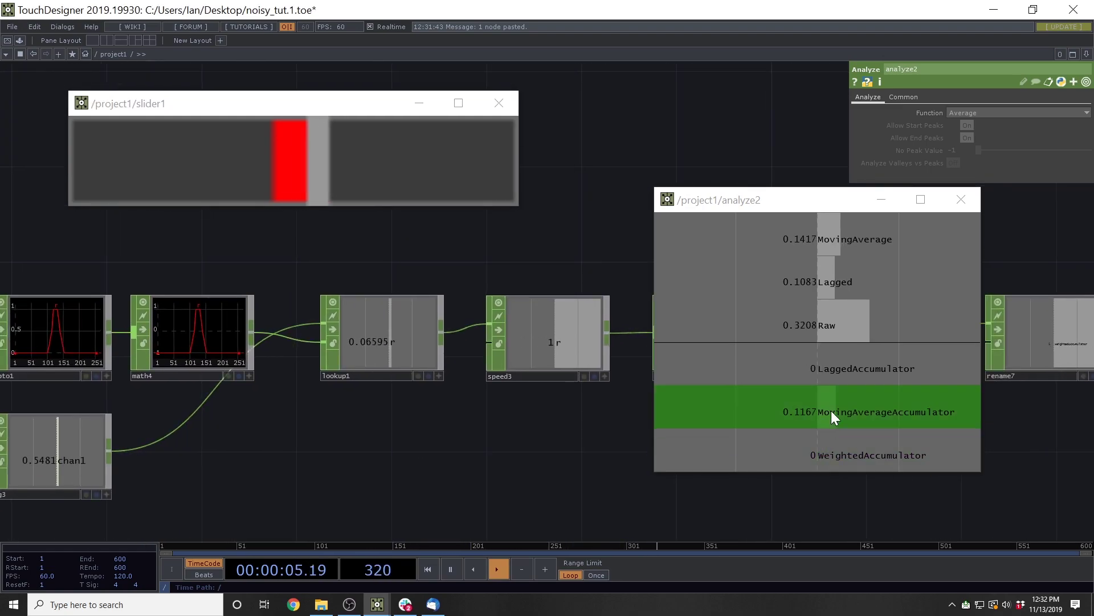
left_click_drag(537, 456, 330, 354)
scroll(330, 354, "down", 2)
left_click_drag(488, 416, 437, 366)
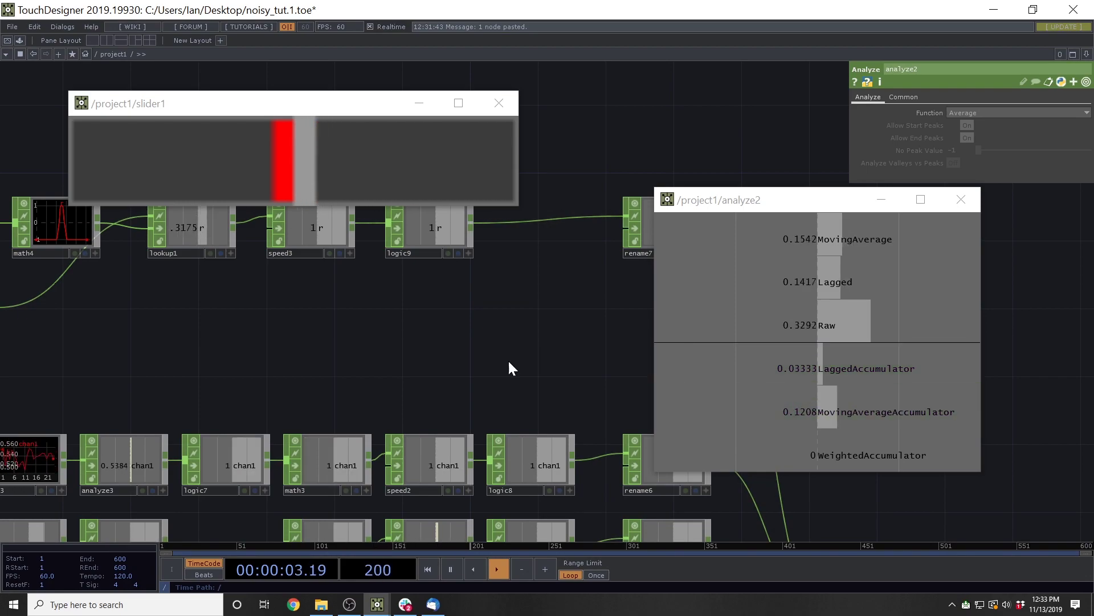
Compare the weighted lookup row with the moving-average and lagged rows feeding merge1, watching each method's average in analyze2's viewer
left_click_drag(454, 275, 310, 143)
scroll(369, 232, "down", 2)
scroll(369, 232, "down", 2)
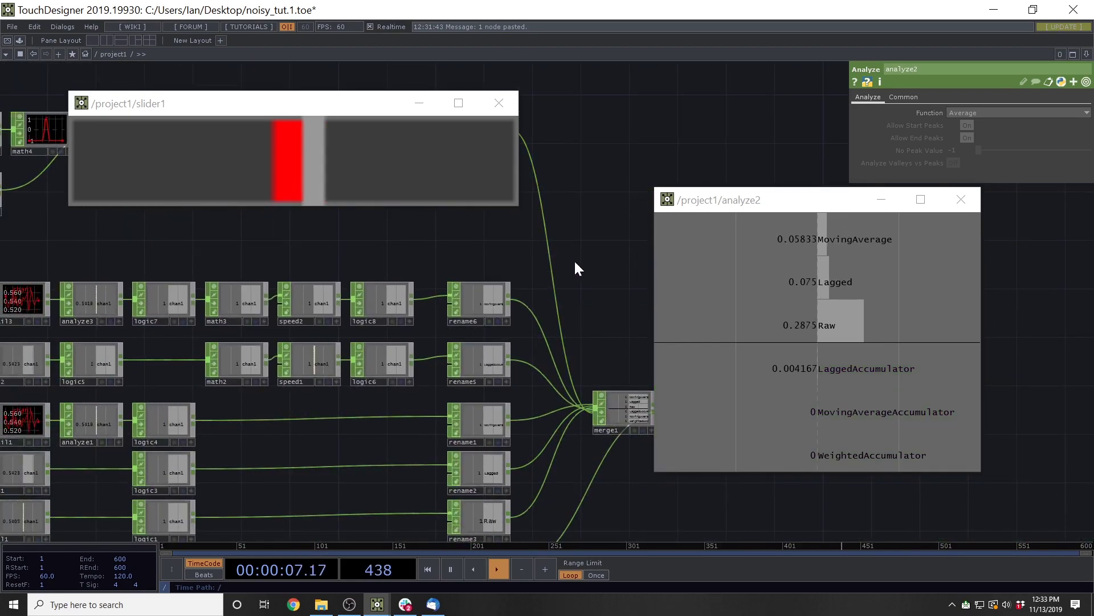
left_click_drag(573, 262, 646, 505)
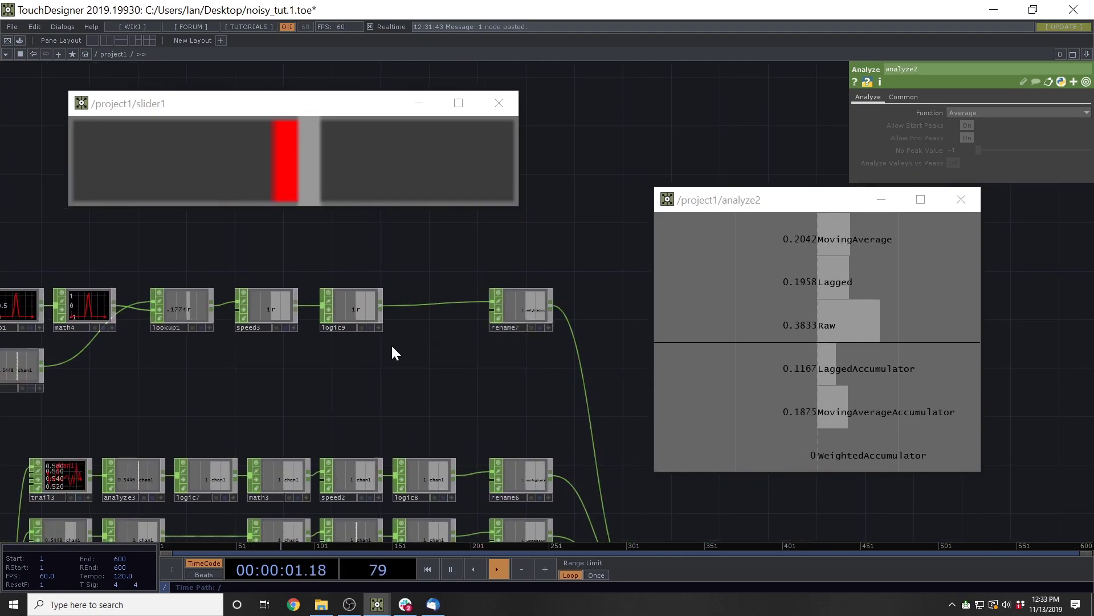
left_click_drag(253, 363, 399, 366)
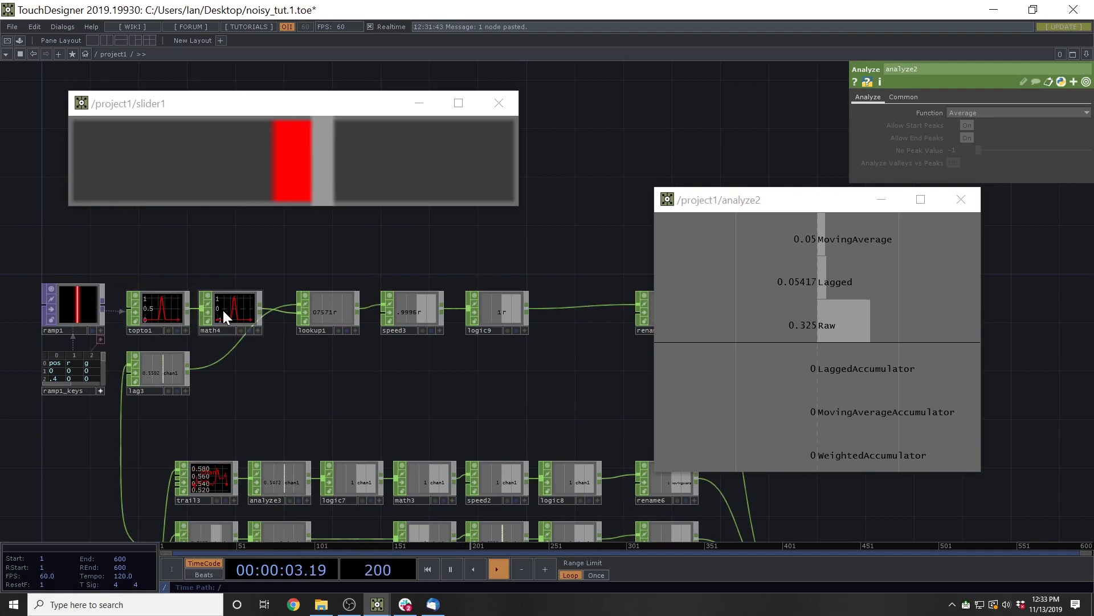
left_click_drag(482, 383, 295, 334)
middle_click_drag(294, 340, 393, 339)
left_click_drag(400, 335, 460, 306)
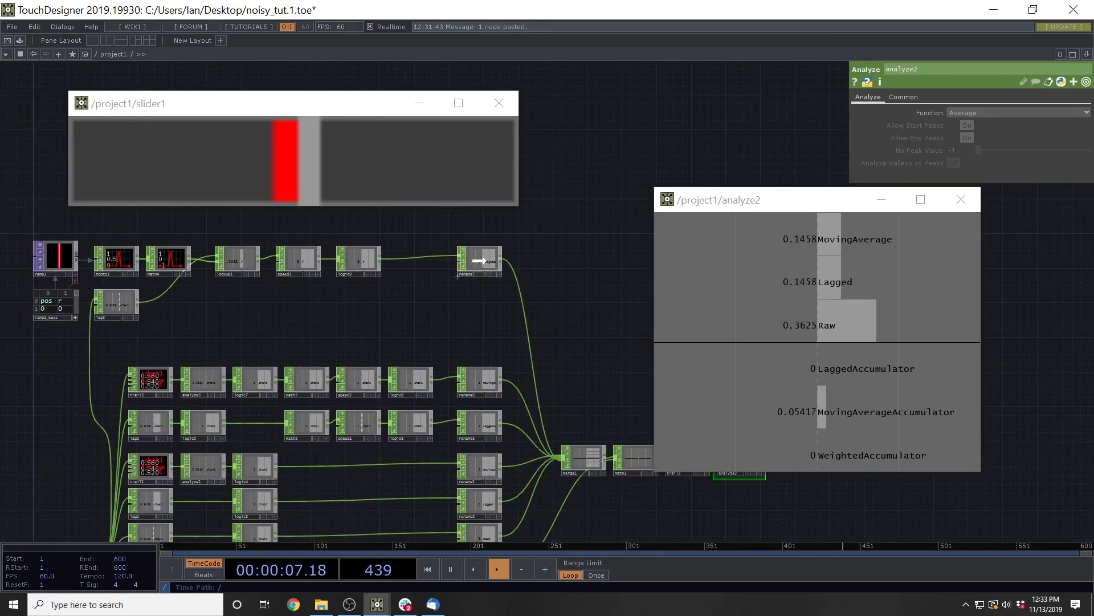
left_click_drag(487, 342, 458, 323)
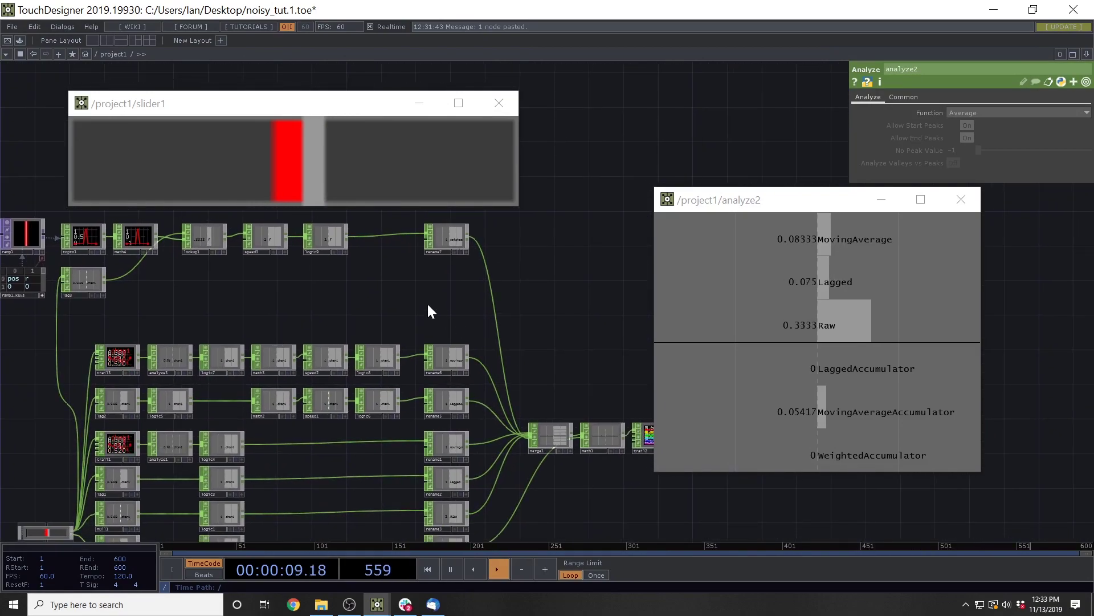
mouse_move(394, 299)
left_mouse_down()
mouse_move(369, 290)
mouse_move(400, 295)
left_mouse_up()
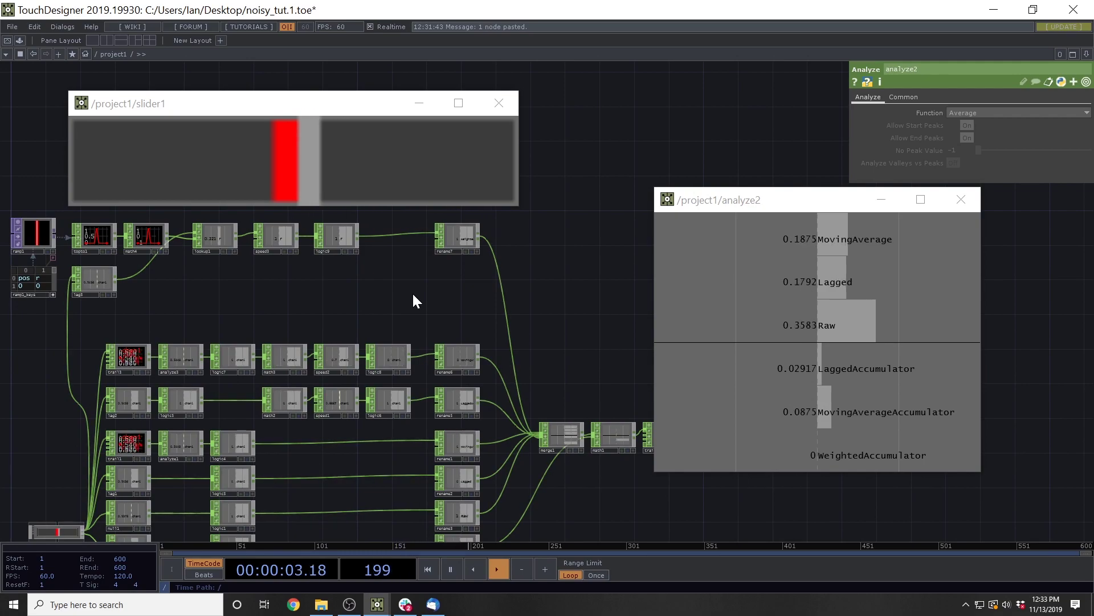
left_click_drag(412, 283, 357, 326)
Move slider1's handle into the red band, back to its edge and well outside it, comparing the channels in analyze2's viewer
left_click(309, 159)
left_click_drag(309, 157, 294, 165)
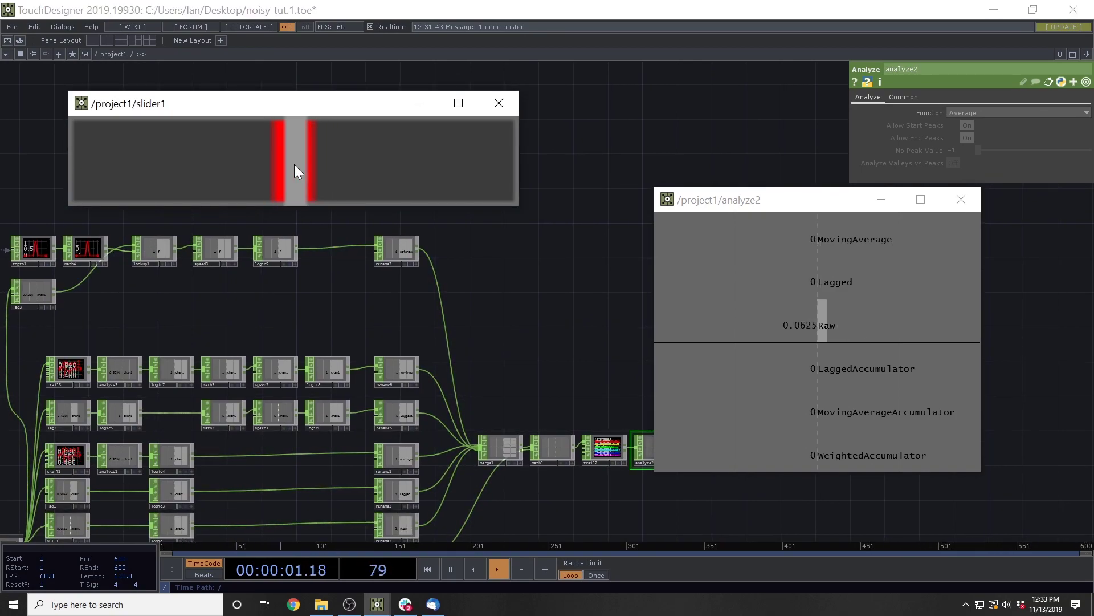
left_click_drag(294, 164, 307, 163)
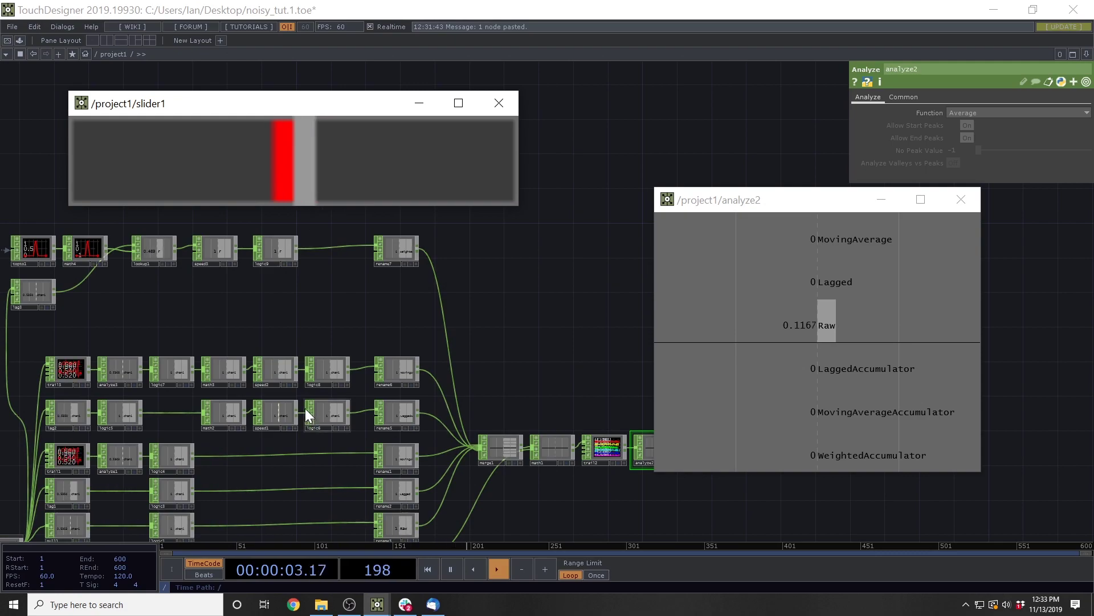
left_click_drag(286, 327, 296, 279)
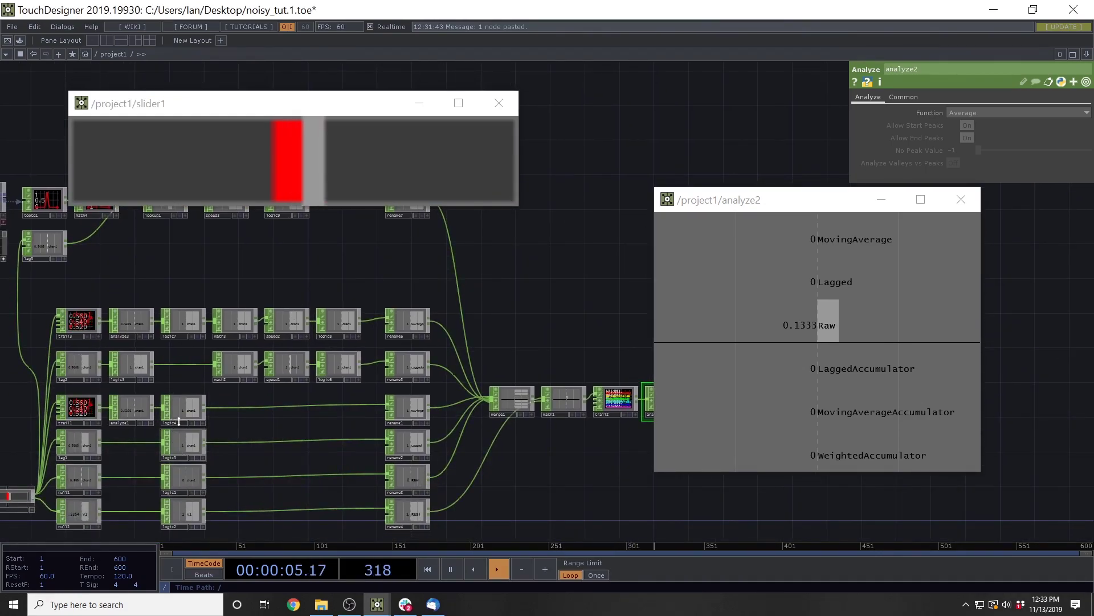
left_click_drag(312, 170, 362, 169)
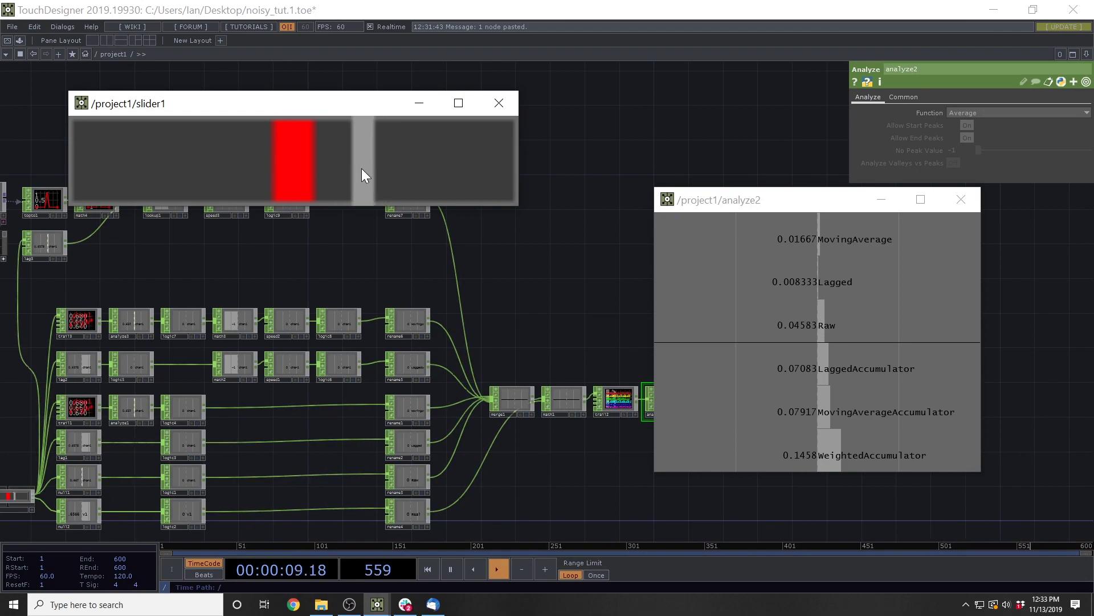
left_click_drag(335, 257, 291, 285)
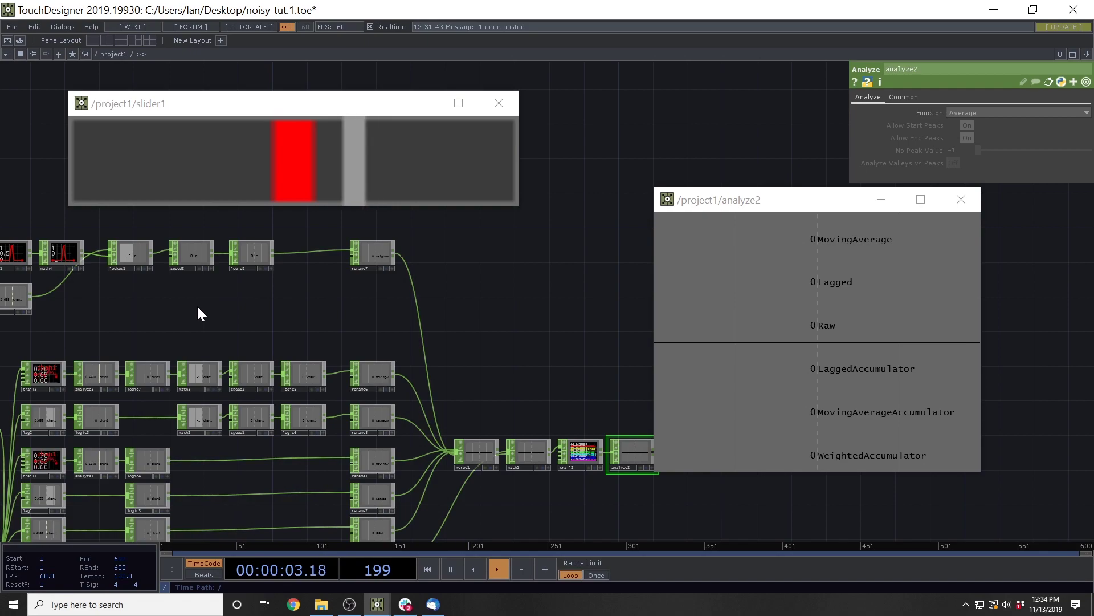
left_click_drag(196, 304, 275, 306)
scroll(275, 305, "down", 3)
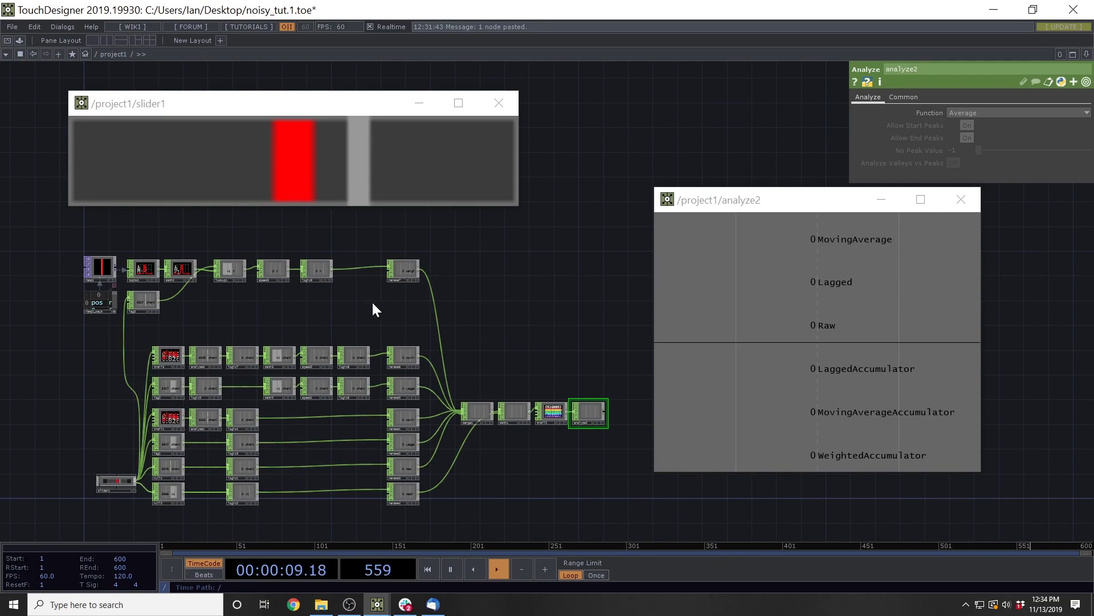
left_click_drag(370, 301, 355, 279)
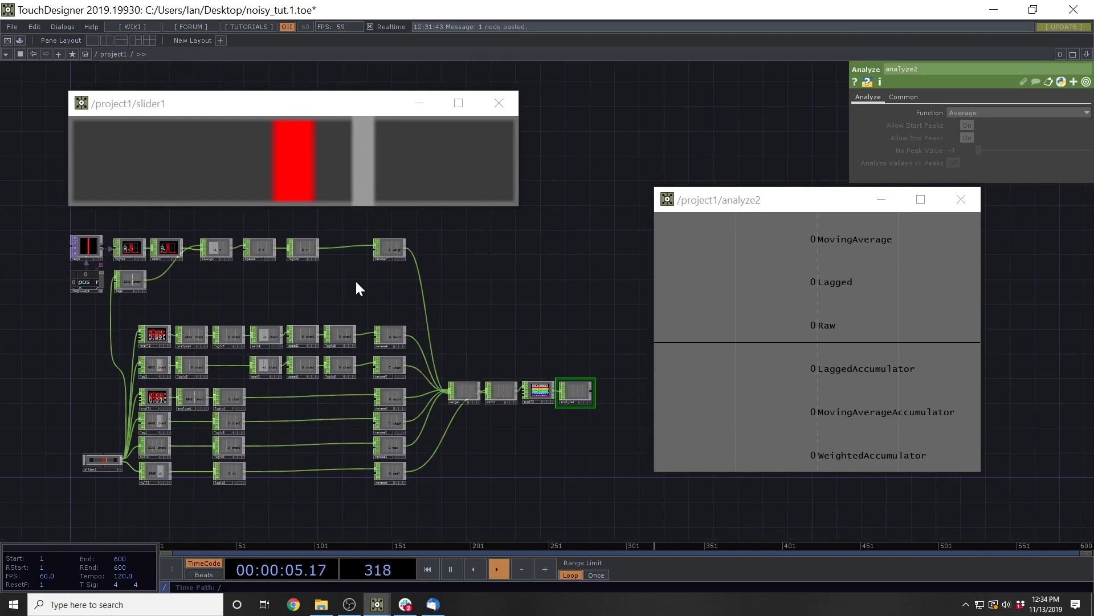